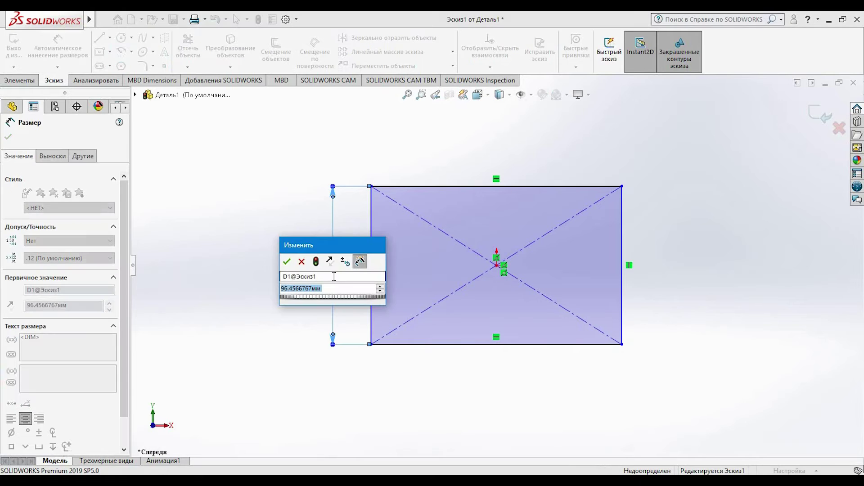
Set the center rectangle's height dimension to 100 mm.
text(100)
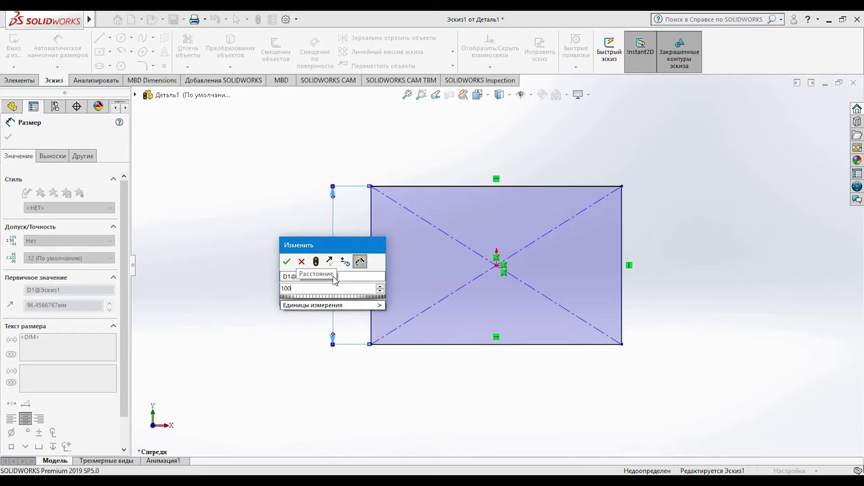
key(Return)
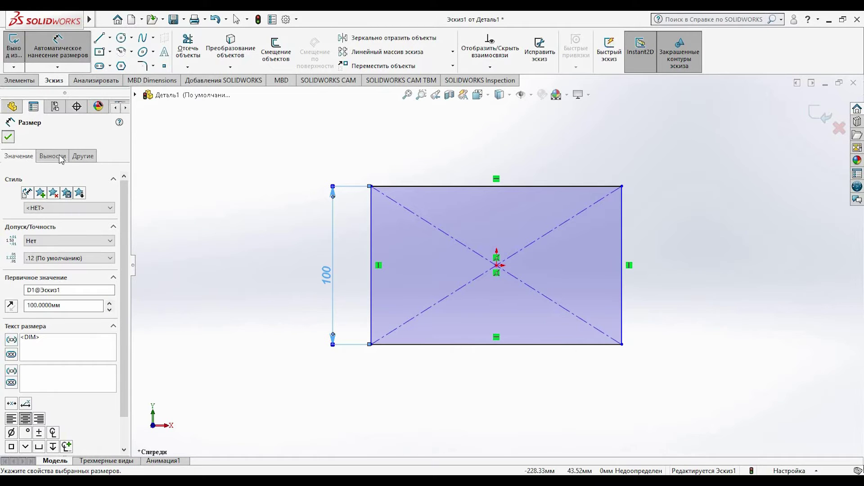
click(9, 136)
Add an Equal relation between the rectangle's left and upper sides to make it a square.
click(373, 239)
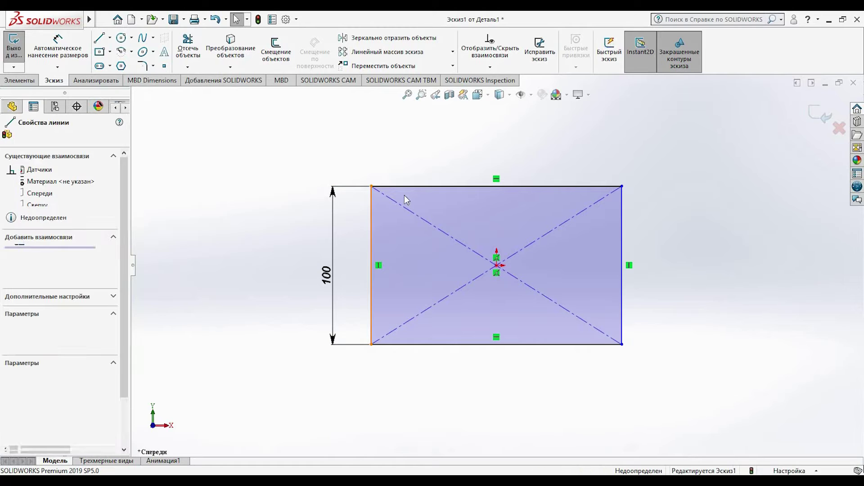
click(411, 189)
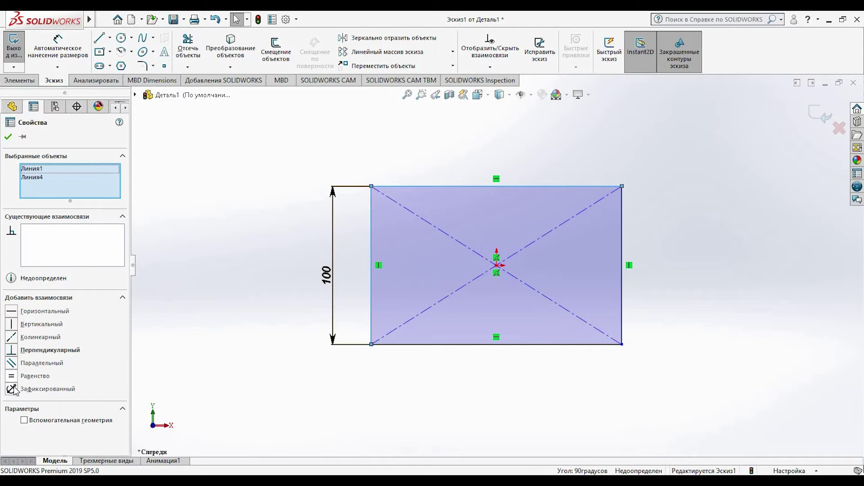
click(15, 375)
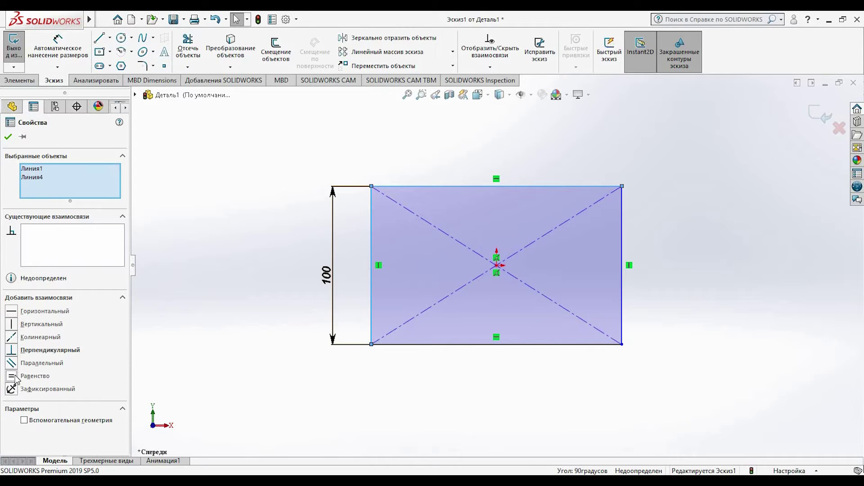
click(8, 137)
Extrude the square sketch 100 mm with the Mid Plane end condition to form a solid cube.
click(19, 80)
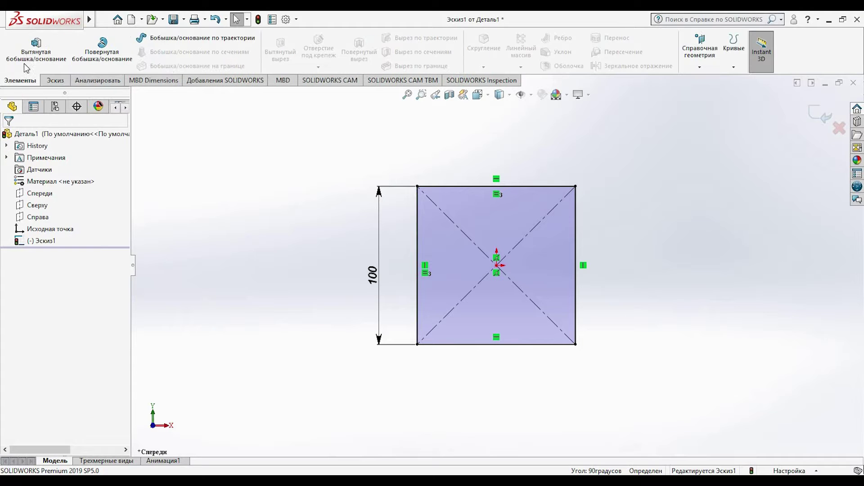
click(36, 47)
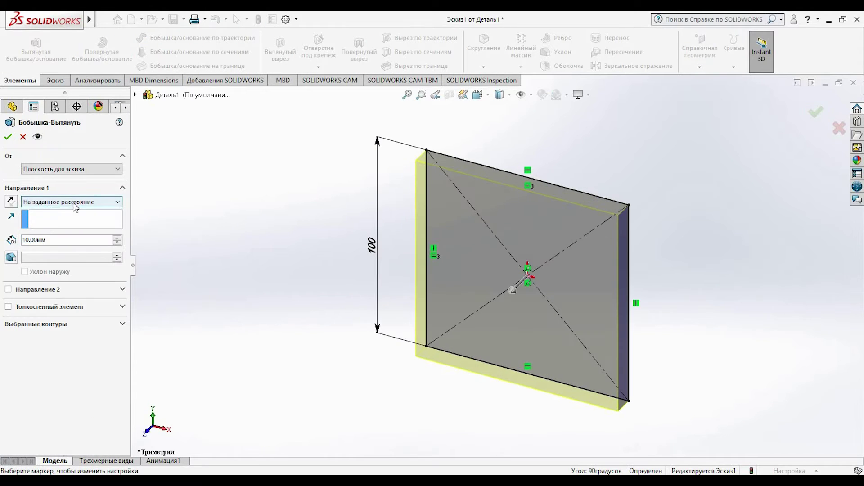
click(73, 202)
click(68, 247)
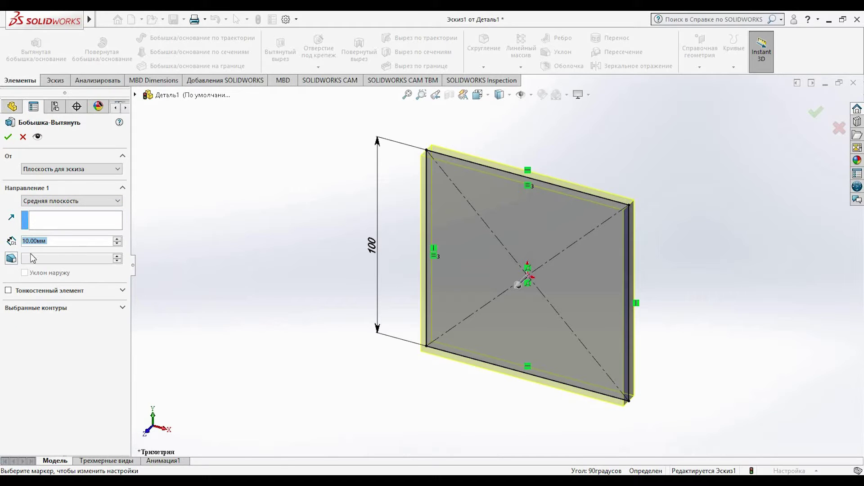
click(50, 243)
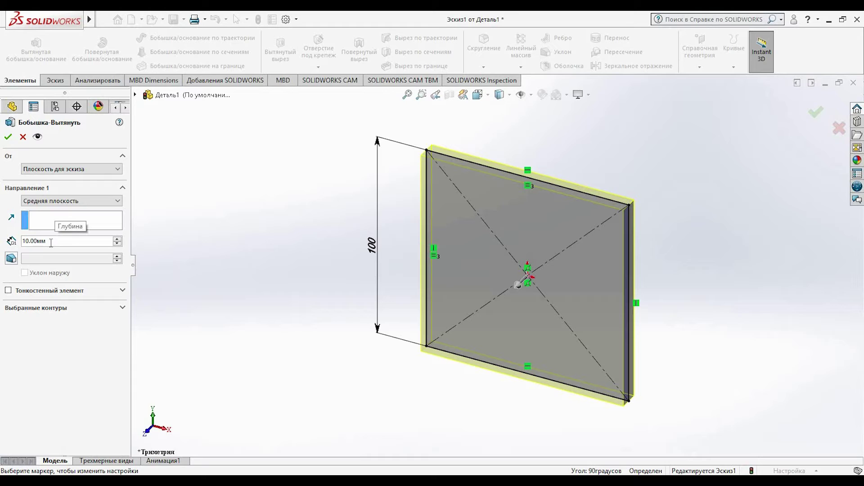
key(BackSpace)
key(BackSpace)
key(BackSpace)
key(BackSpace)
key(BackSpace)
key(BackSpace)
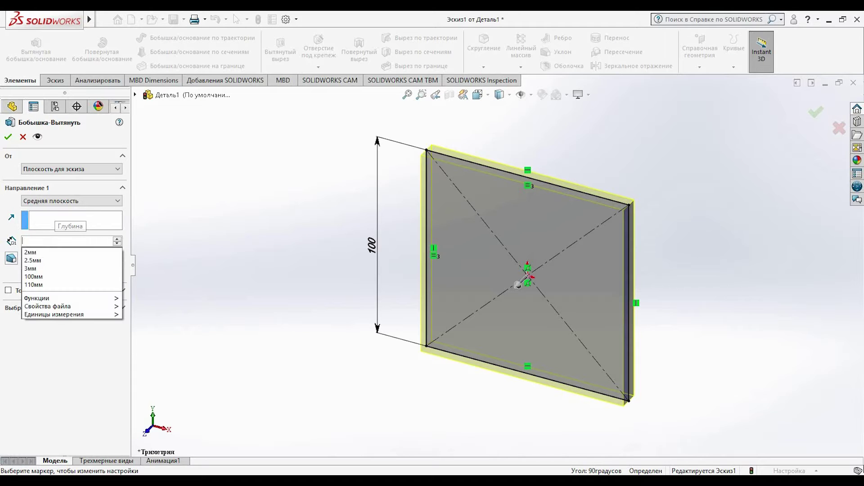
text(100)
key(Return)
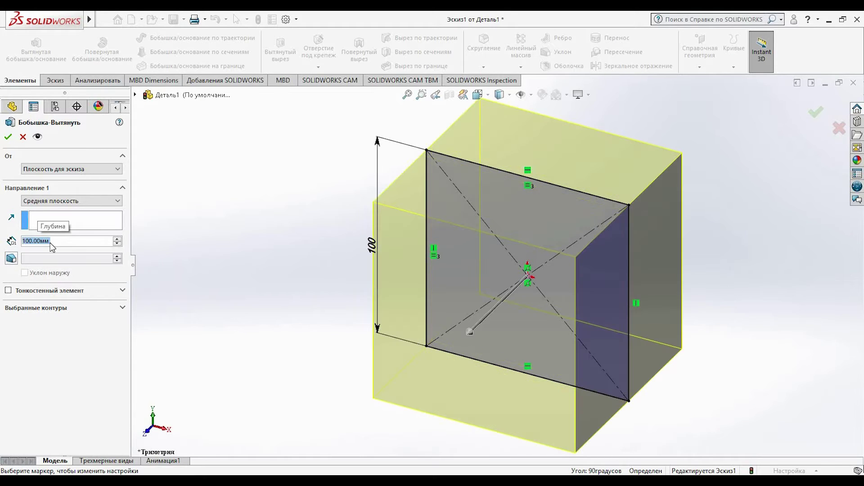
click(7, 139)
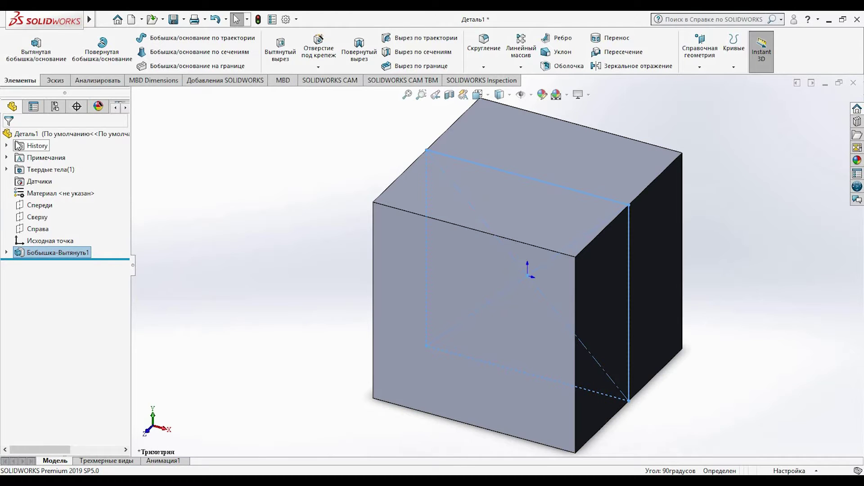
Start a sketch on the cube's top face and offset the face outline 2 mm inward.
click(533, 226)
click(540, 217)
click(14, 45)
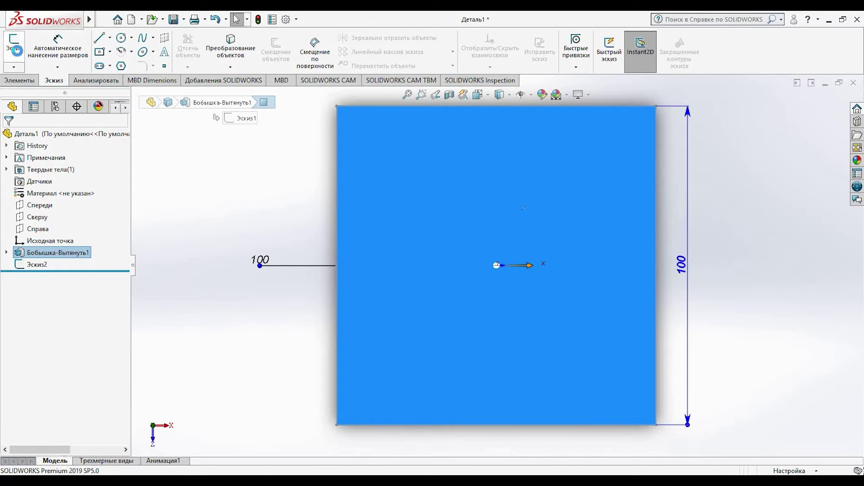
click(276, 50)
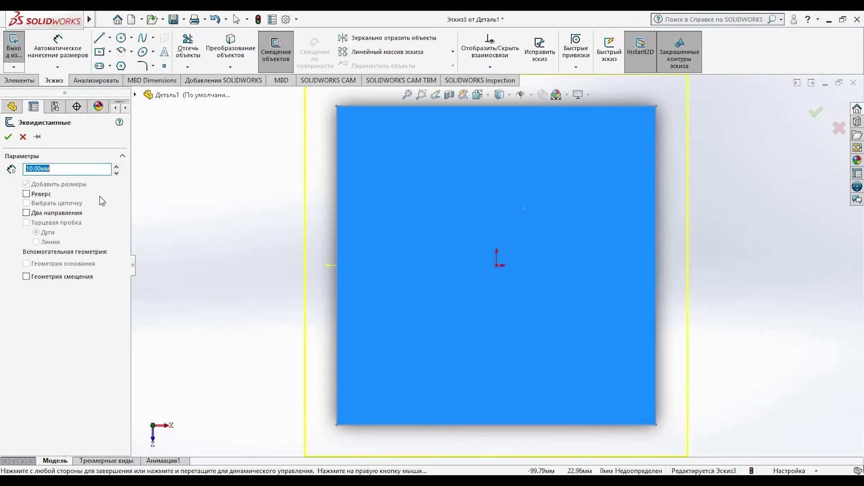
click(26, 193)
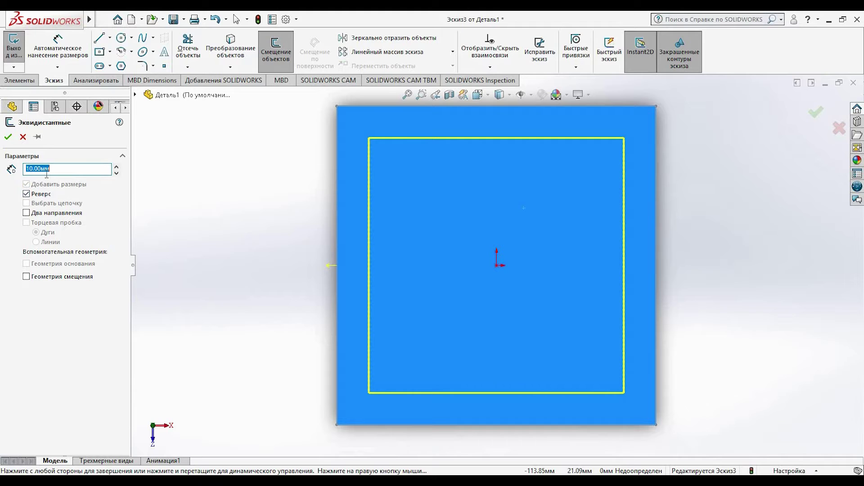
text(2)
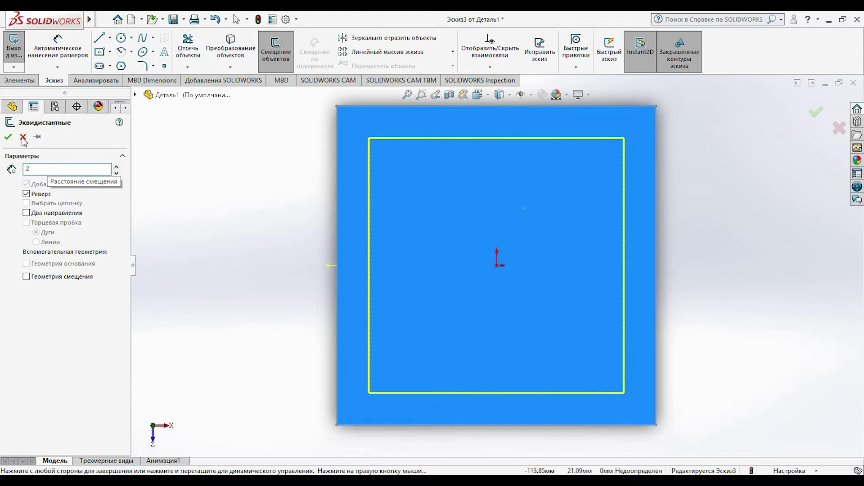
key(Return)
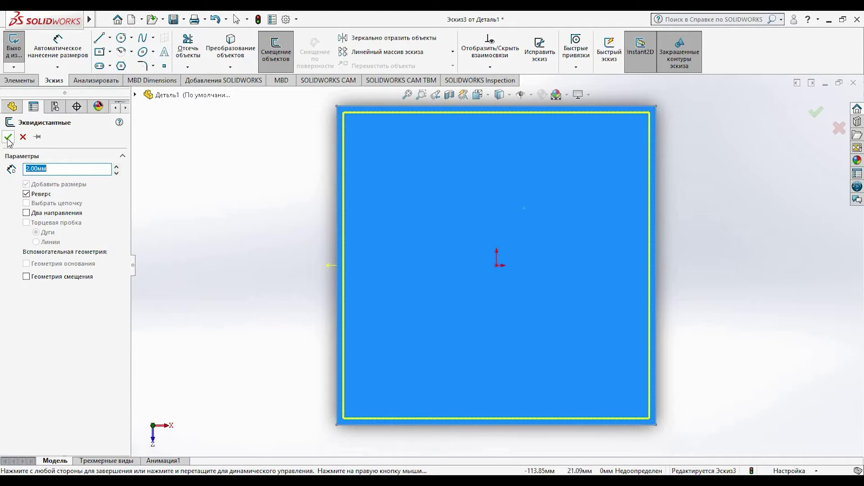
click(8, 138)
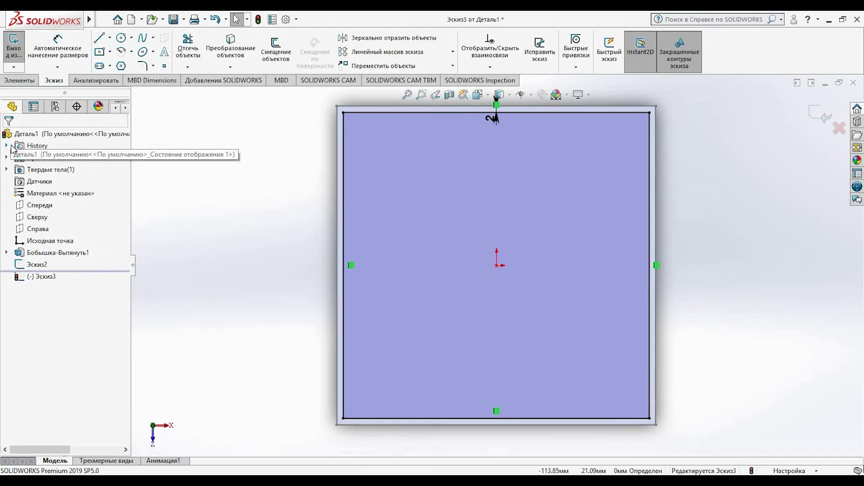
Cut-extrude the offset square 2 mm deep into the cube's top face with a 30-degree draft.
click(19, 80)
click(283, 49)
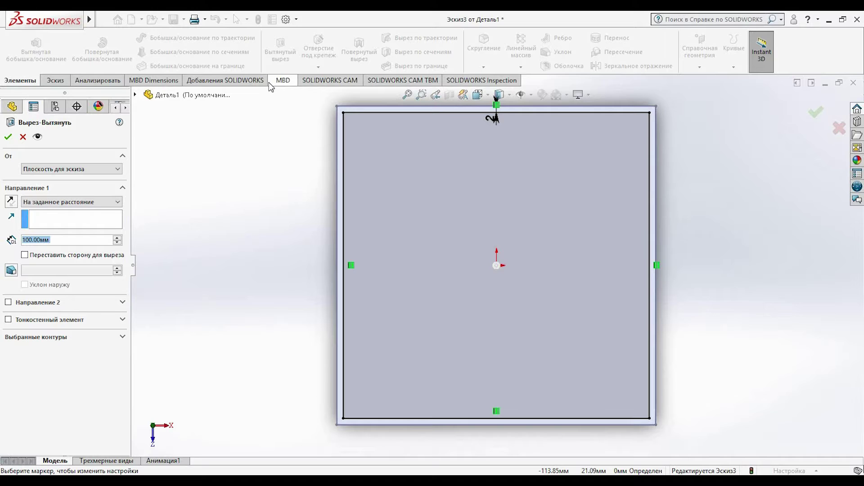
text(2мм)
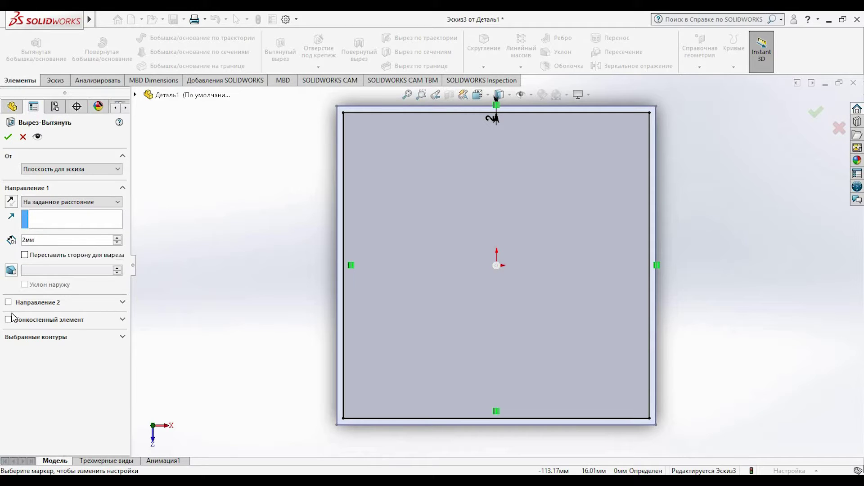
click(12, 270)
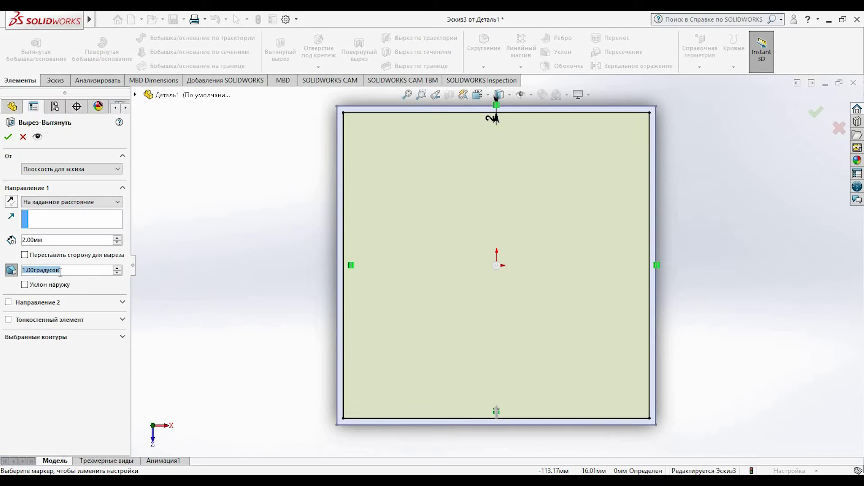
text(30)
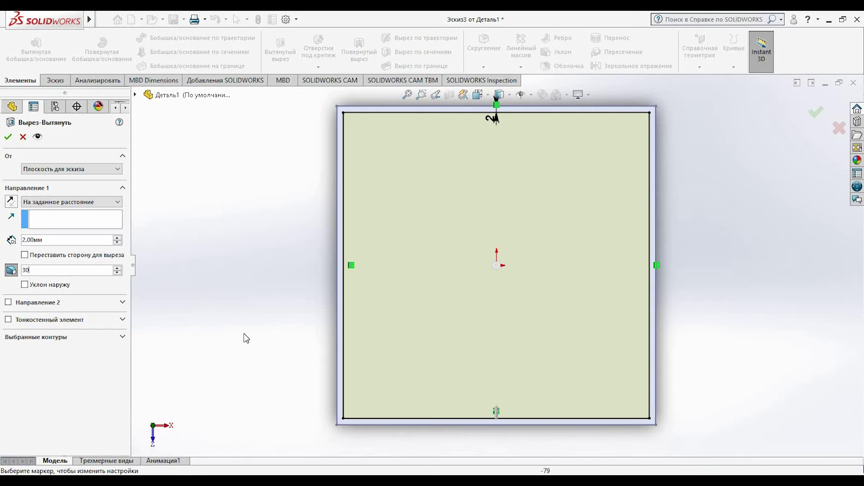
middle_drag(246, 338, 245, 222)
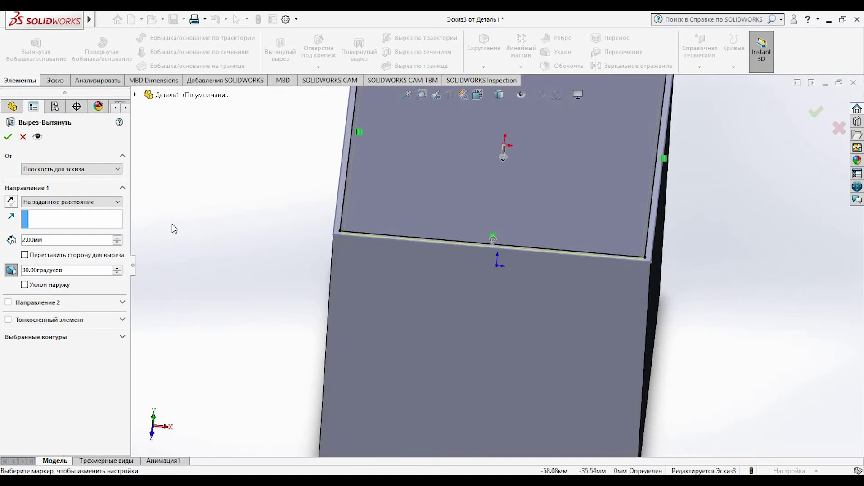
click(70, 221)
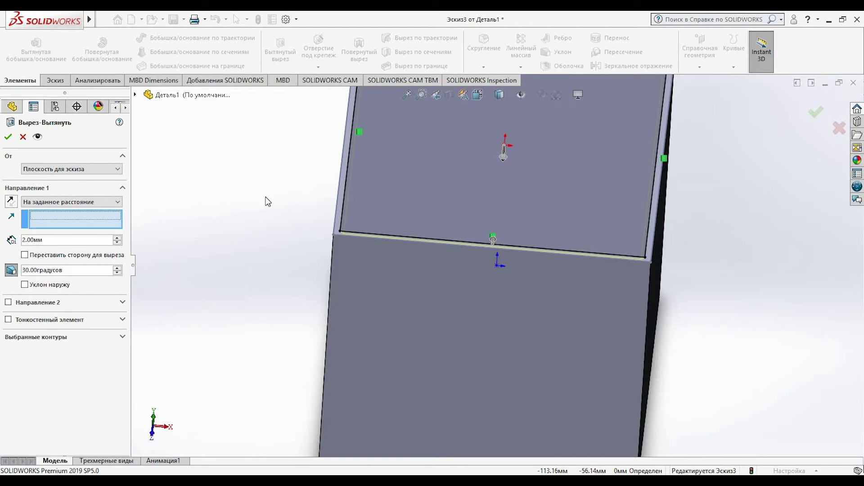
click(343, 202)
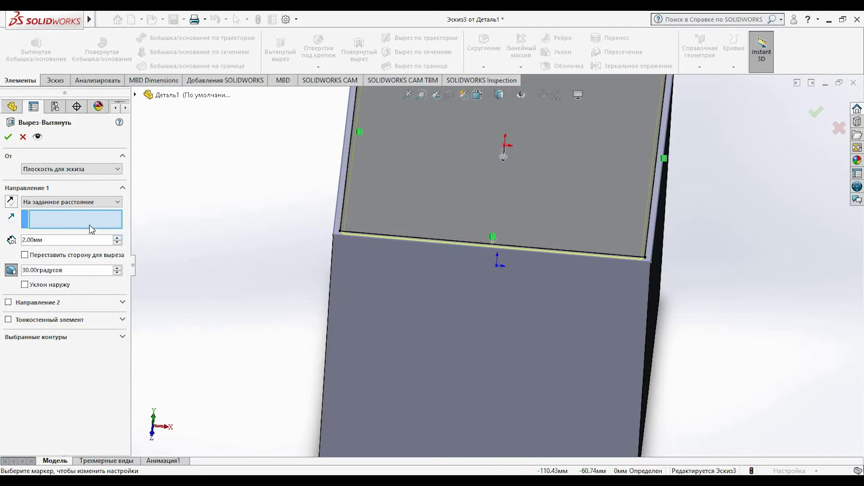
click(8, 137)
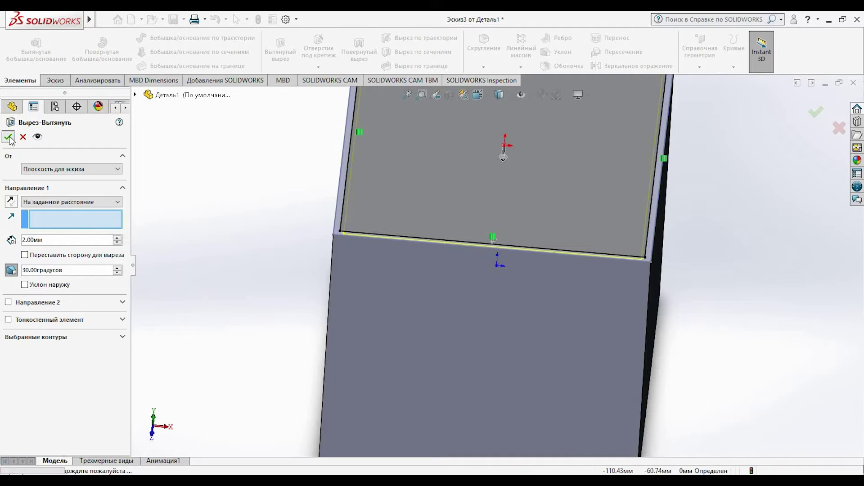
Fillet the four inner corner edges of the top recess with a 3 mm radius and a circular profile.
scroll(292, 247, up, 2)
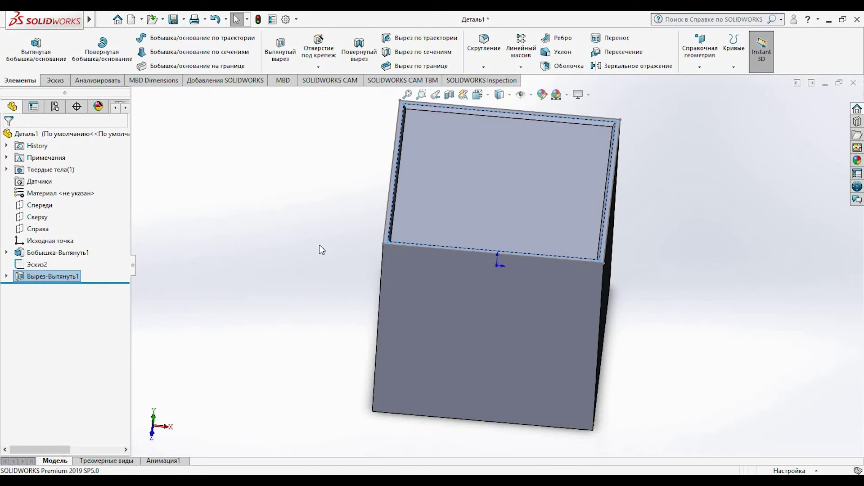
middle_drag(322, 249, 280, 297)
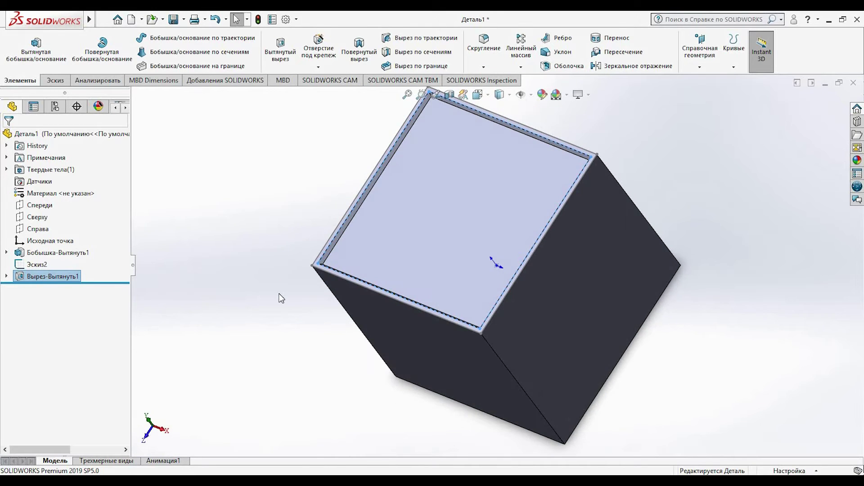
scroll(280, 297, down, 10)
click(484, 48)
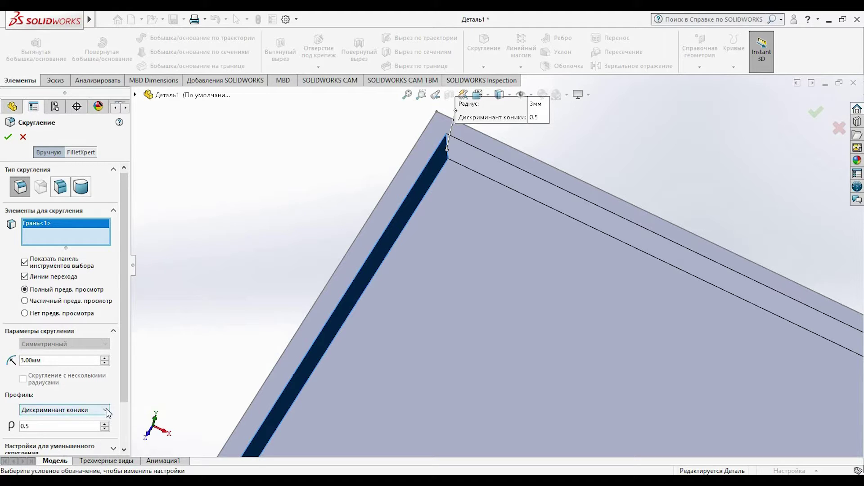
click(90, 412)
click(89, 419)
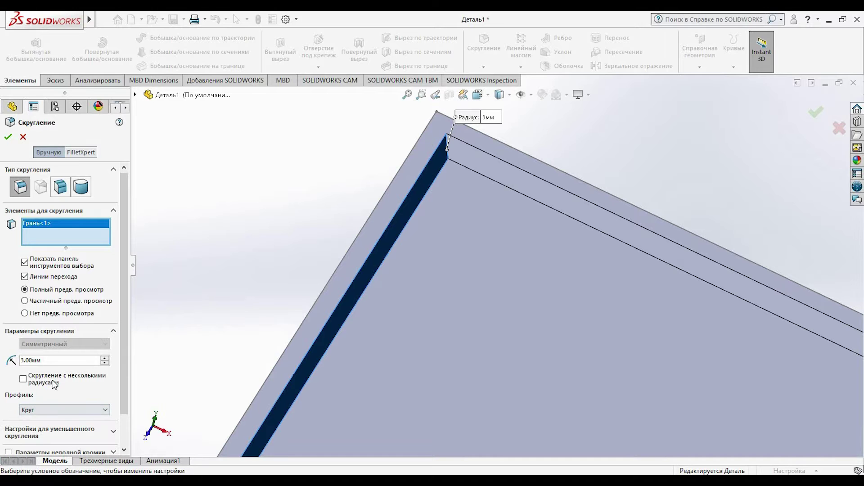
click(443, 156)
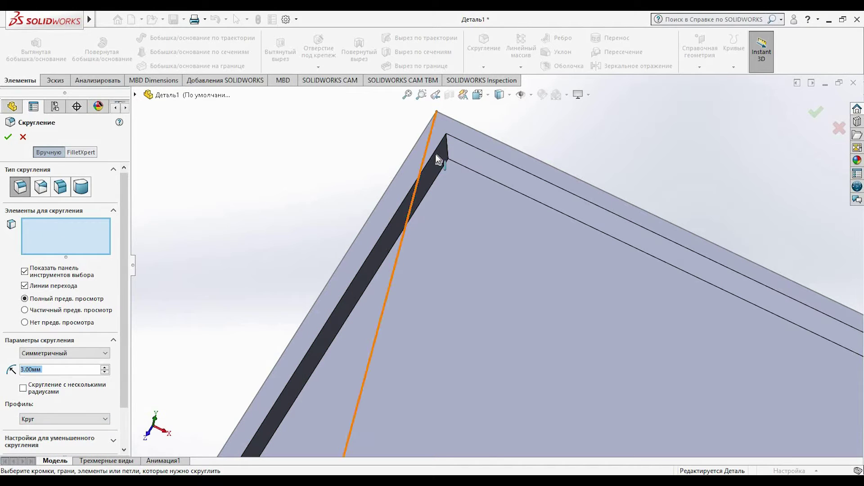
click(448, 153)
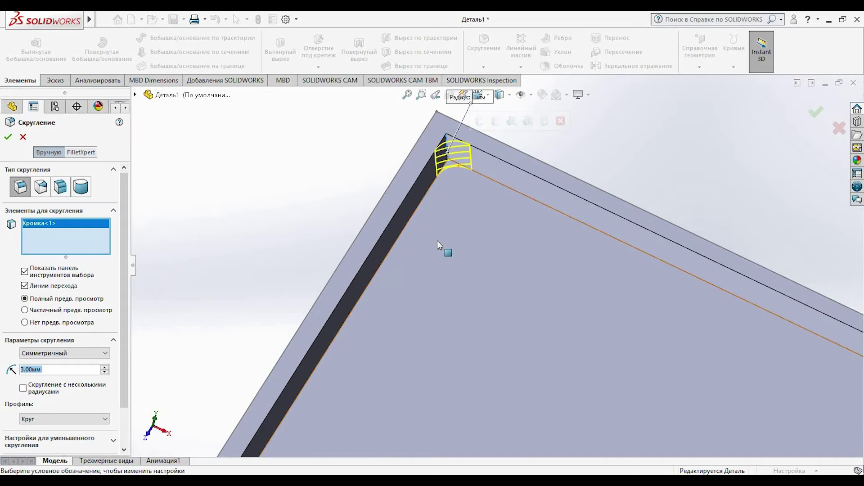
scroll(459, 270, up, 3)
scroll(464, 288, down, 2)
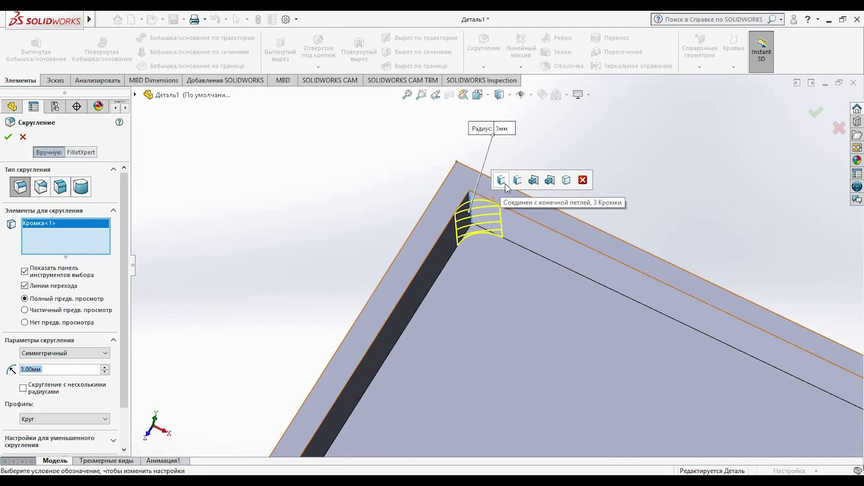
click(505, 184)
scroll(540, 293, up, 4)
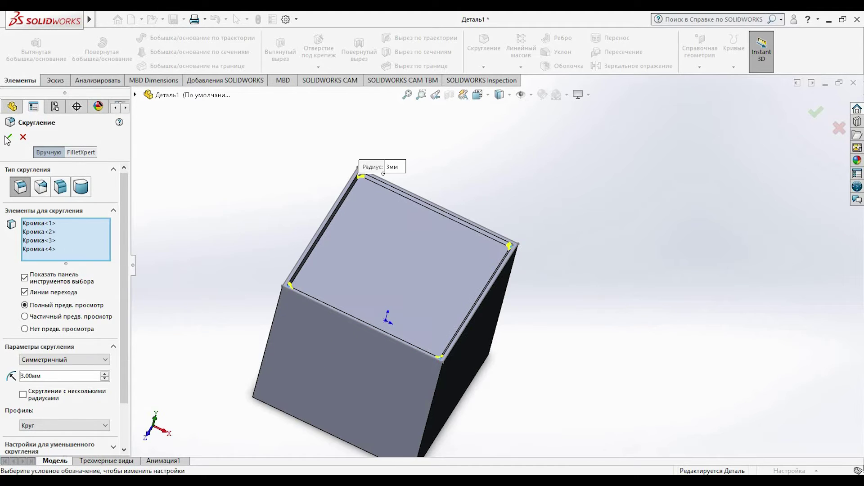
click(8, 137)
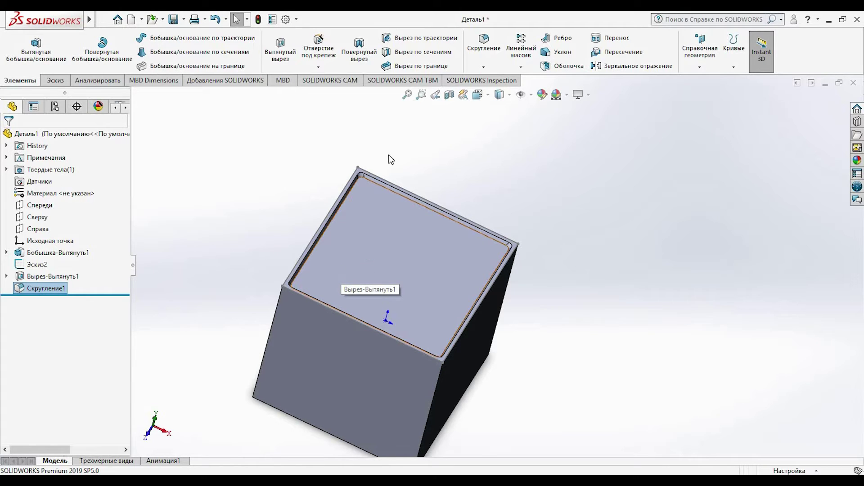
Set up a linear pattern of the corner fillet, directed by the recess floor face, with 2 mm spacing and 12 instances.
click(520, 67)
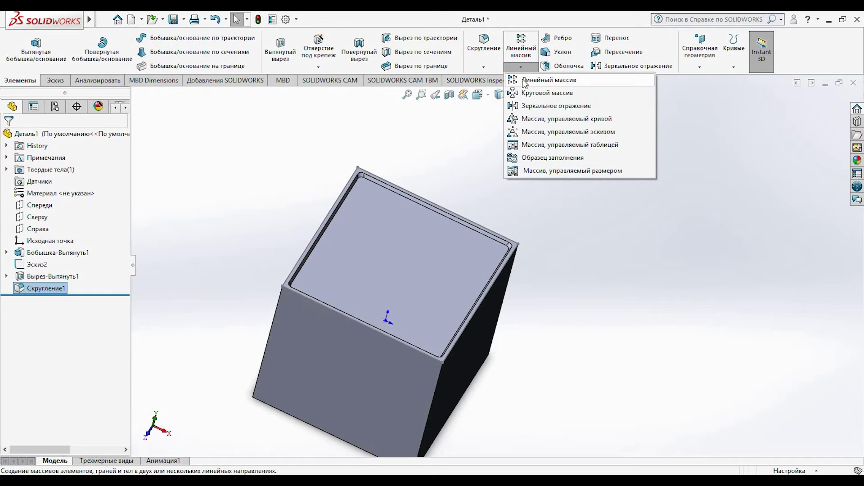
click(524, 81)
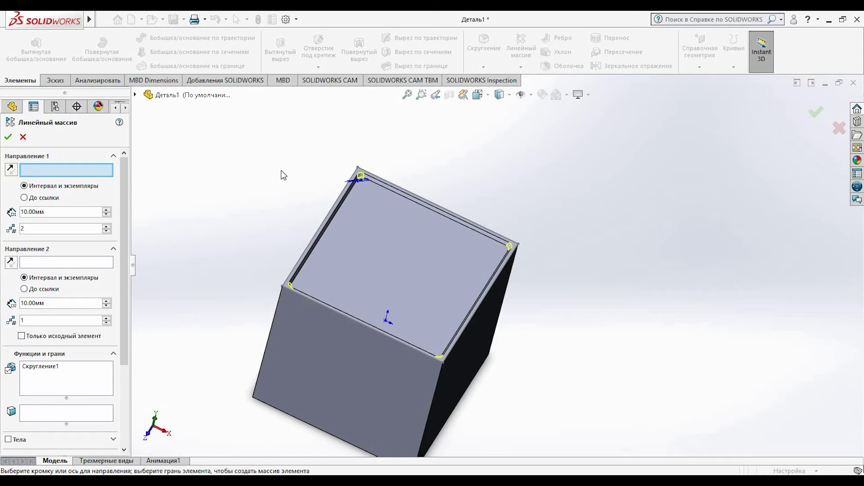
click(347, 259)
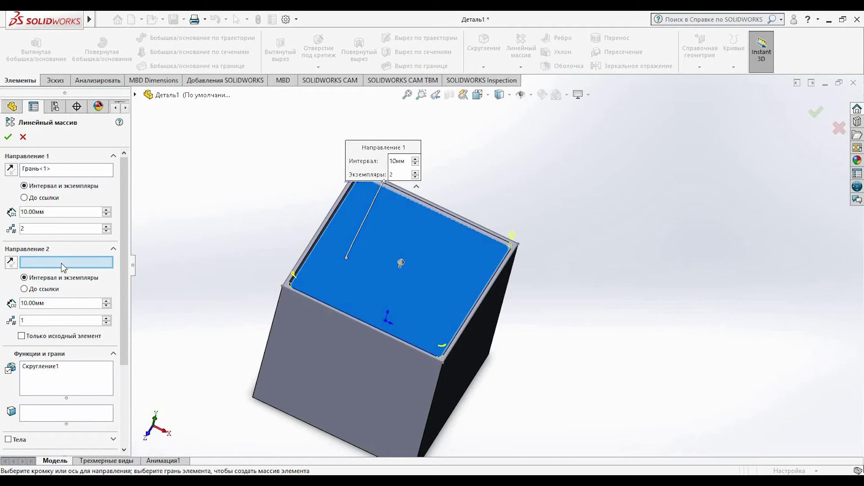
drag(14, 214, 0, 213)
text(2)
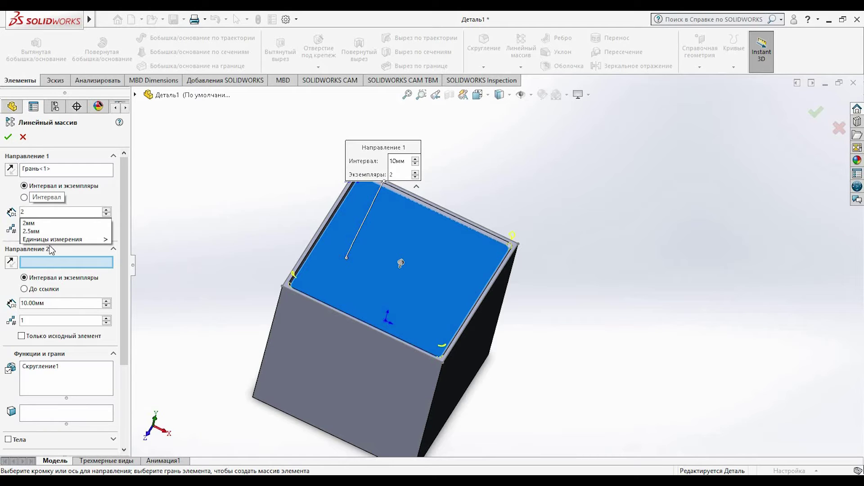
key(Tab)
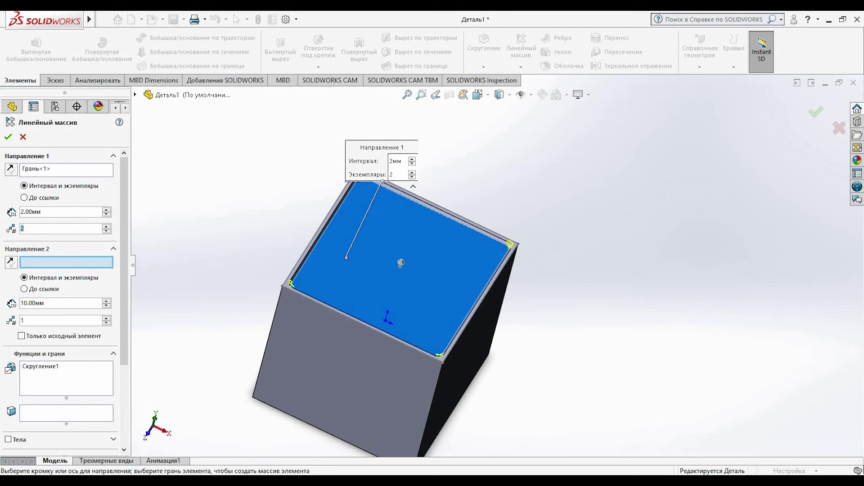
text(12)
scroll(128, 392, down, 3)
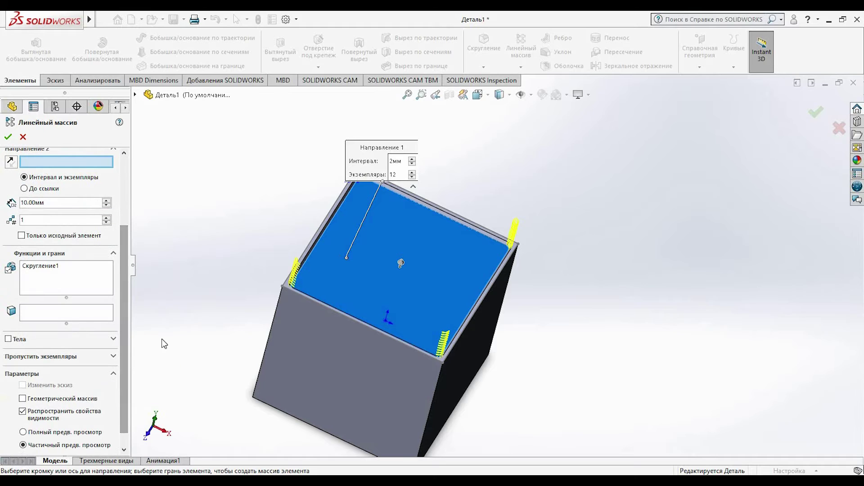
Add the recess cut to the patterned features and reverse the pattern direction so it runs down into the cube.
click(135, 95)
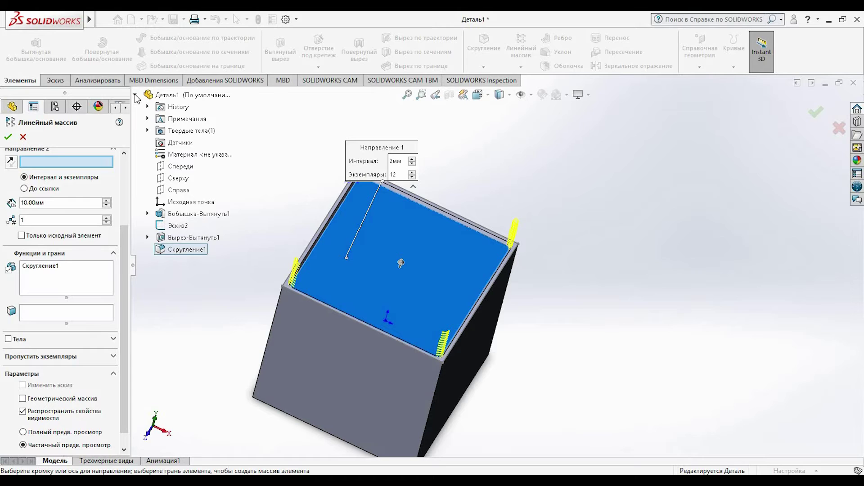
click(176, 238)
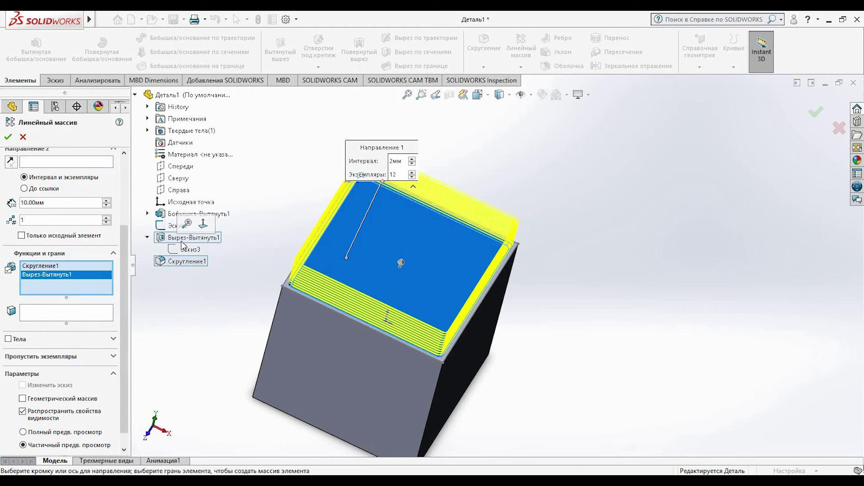
scroll(27, 182, up, 3)
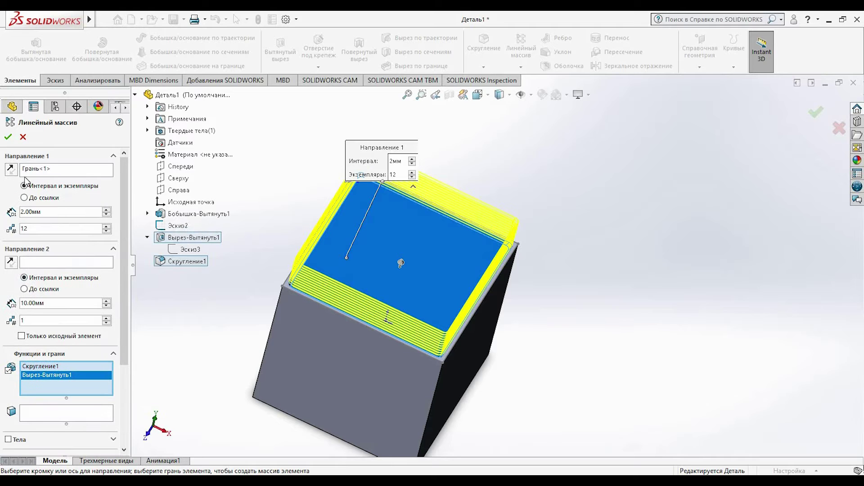
click(11, 171)
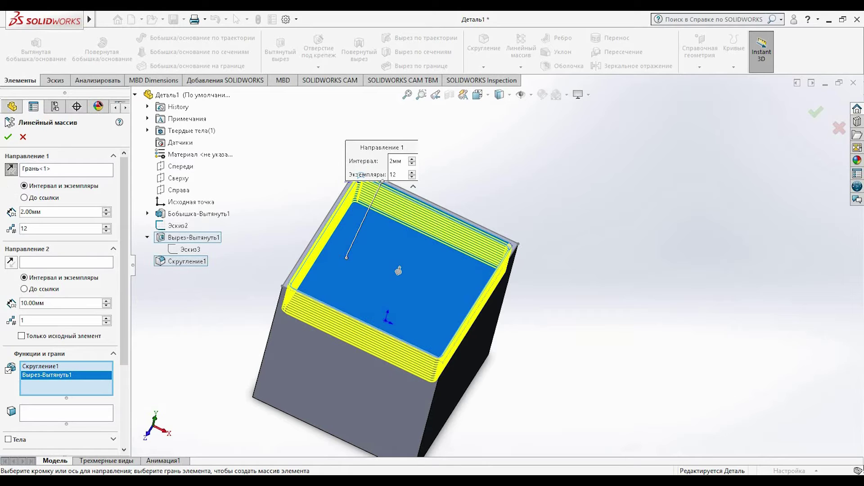
Enable varying instances in the linear pattern and give the recess sketch's 2 mm offset dimension a 4 mm increment.
drag(126, 280, 125, 427)
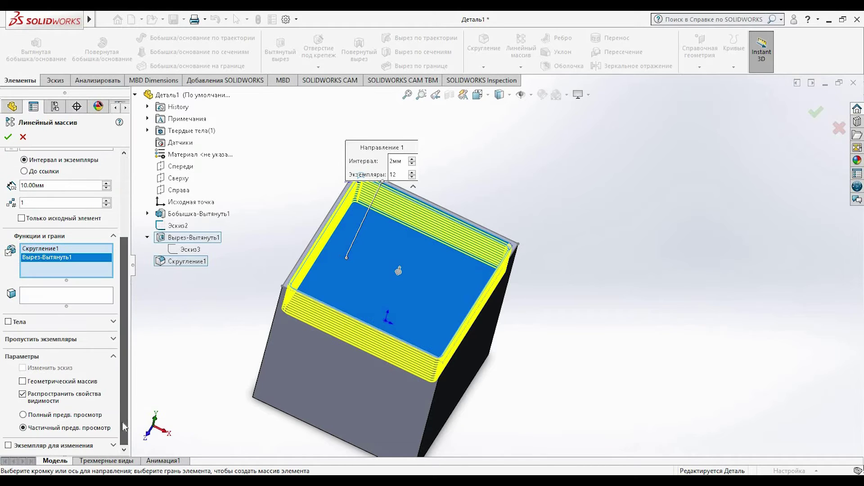
click(8, 446)
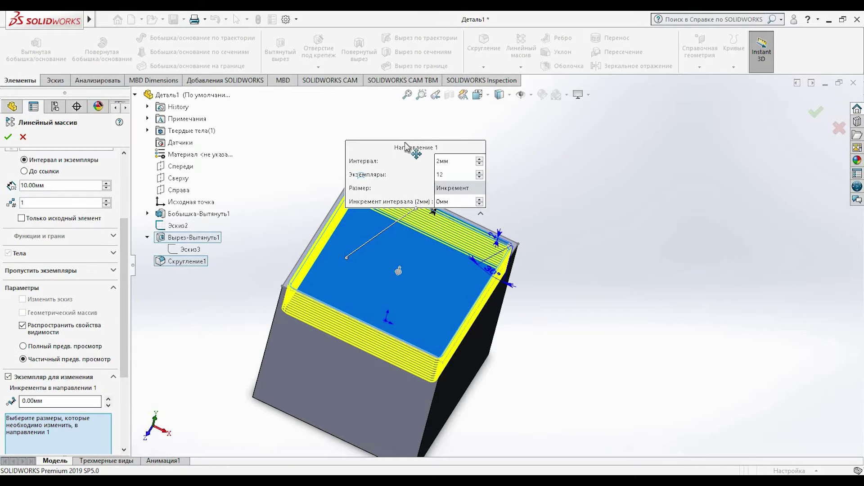
drag(517, 155, 672, 164)
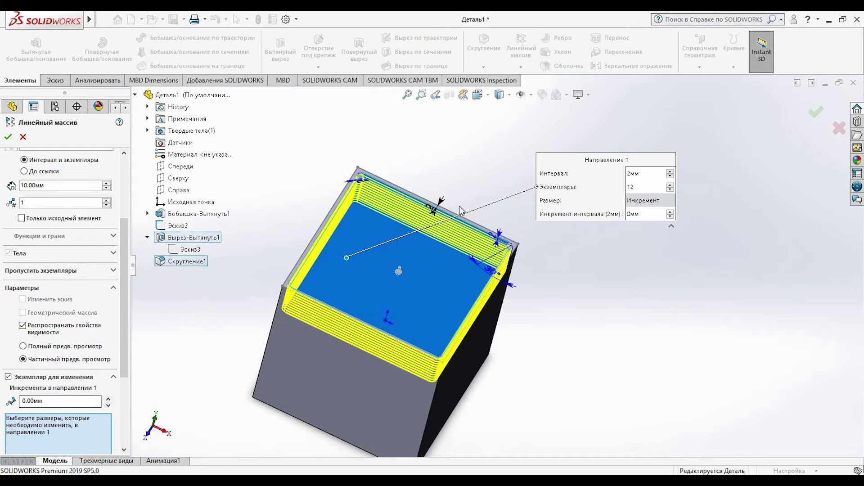
click(440, 205)
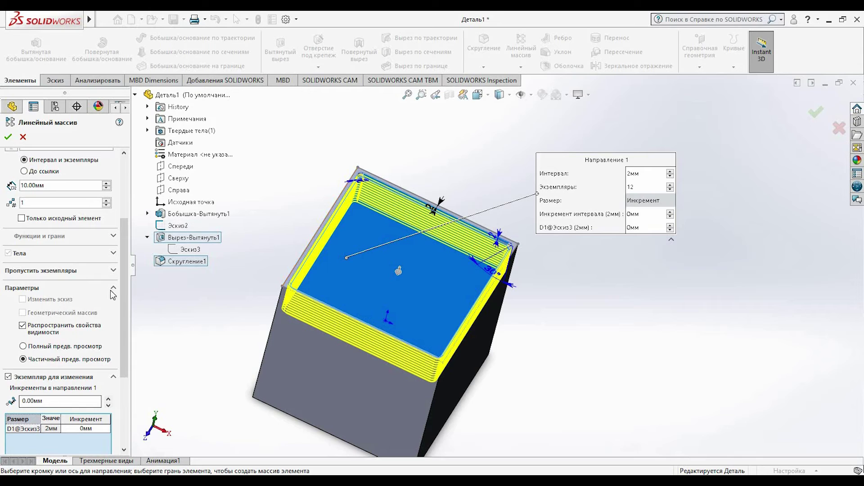
drag(126, 344, 126, 369)
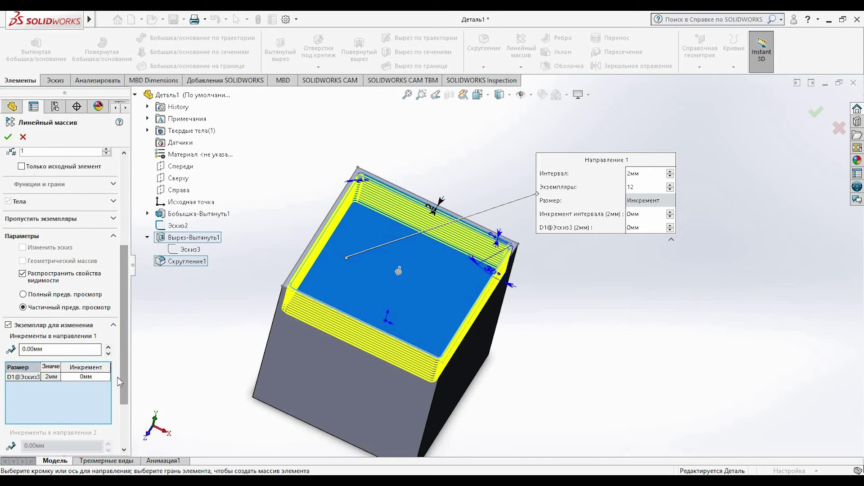
click(77, 379)
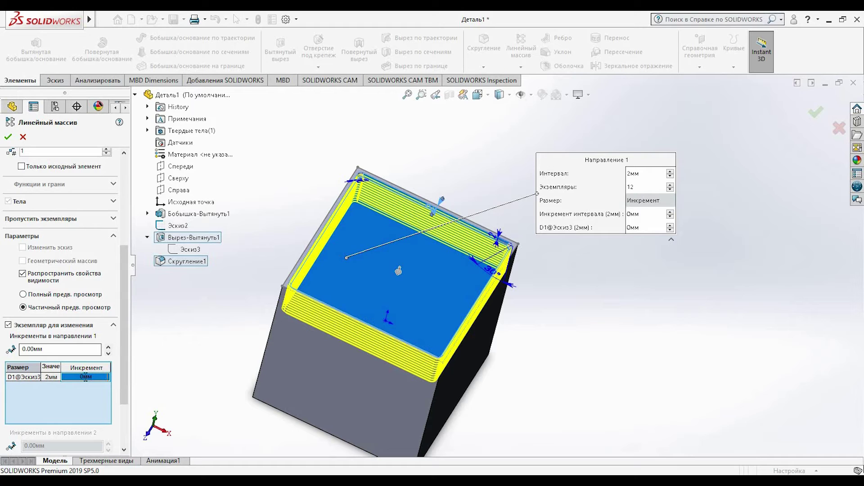
text(4)
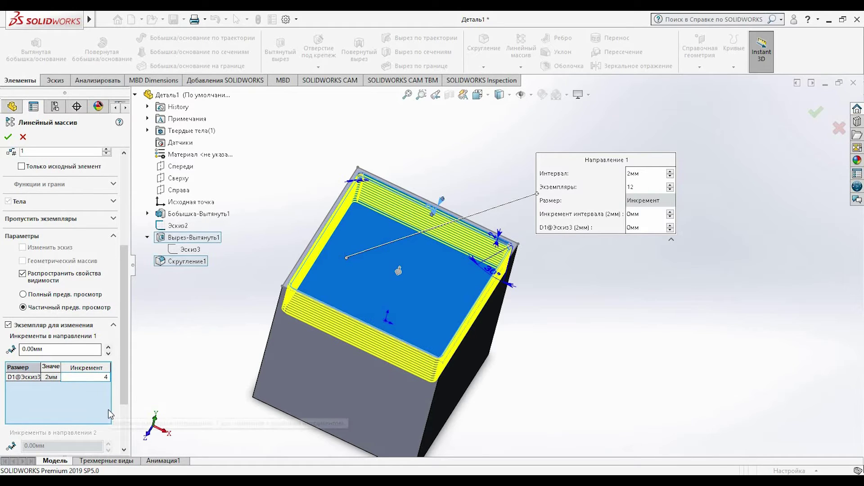
key(Return)
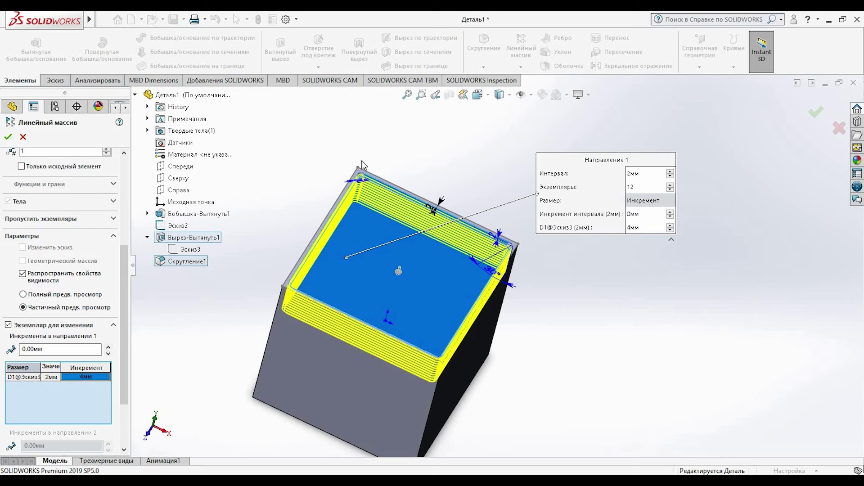
Give the 3 mm fillet radius an increment of -0.02 mm per instance and create the linear pattern.
click(361, 183)
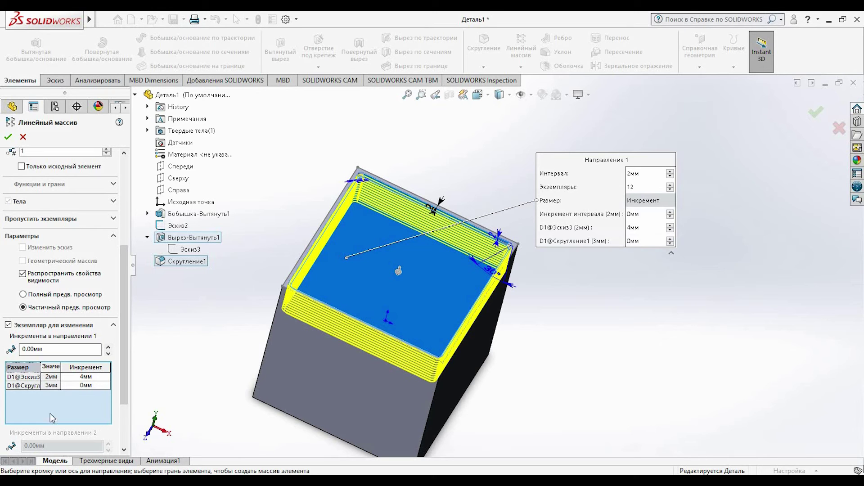
click(84, 385)
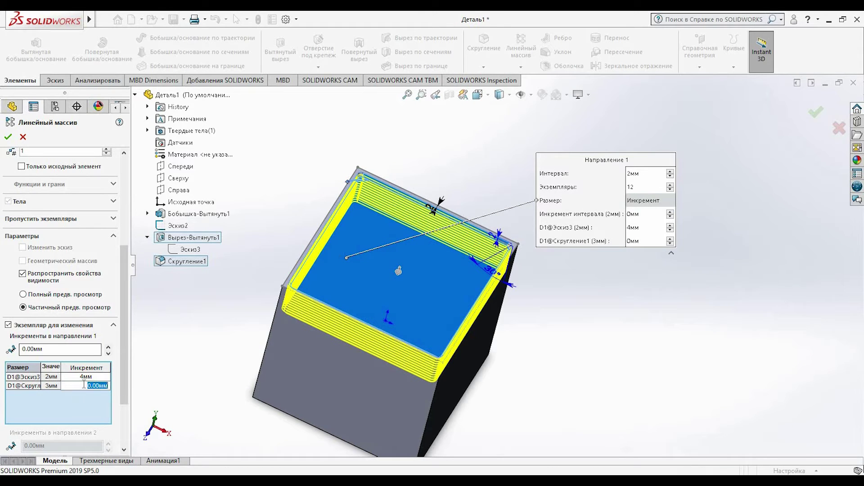
key(Return)
text(-)
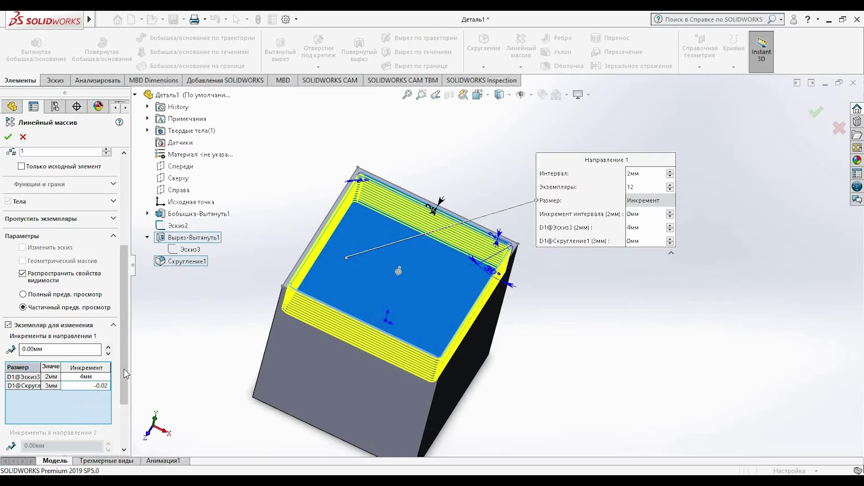
key(Return)
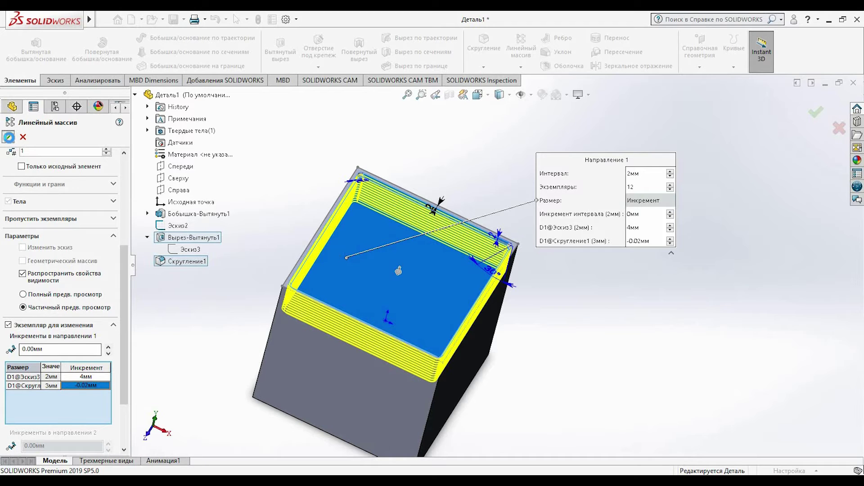
click(9, 138)
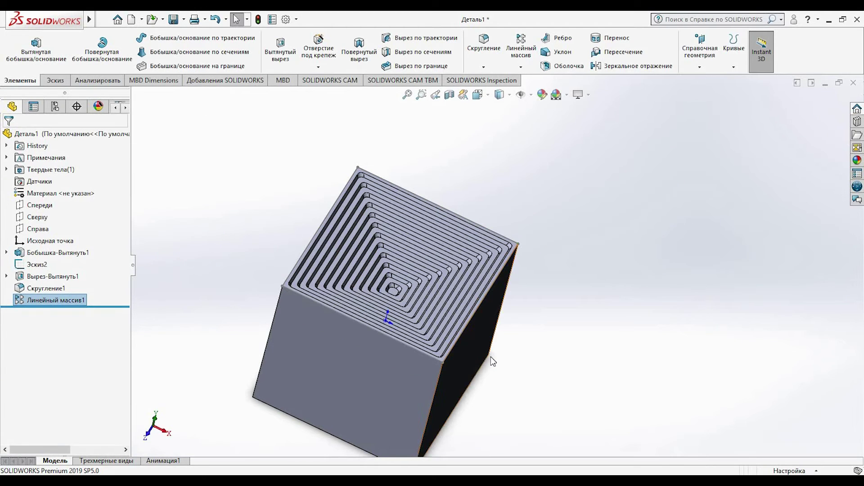
Add the Surfaces command set to the CommandManager and switch to it.
middle_drag(490, 357, 542, 296)
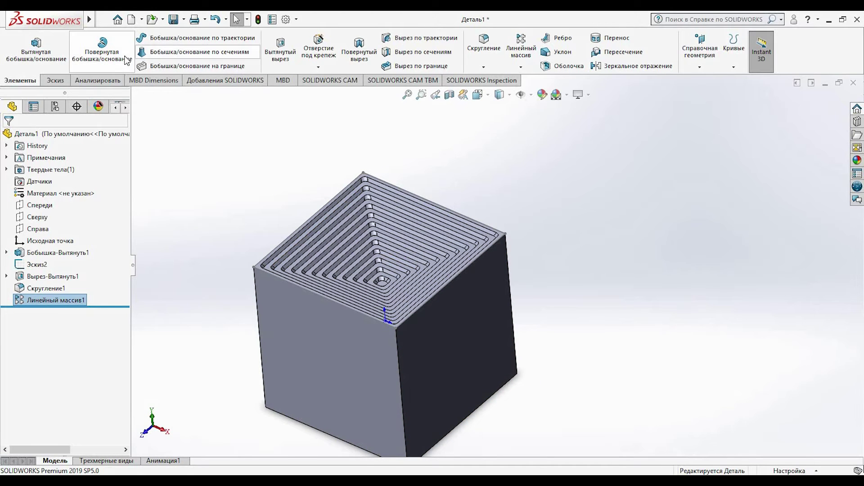
right_click(405, 81)
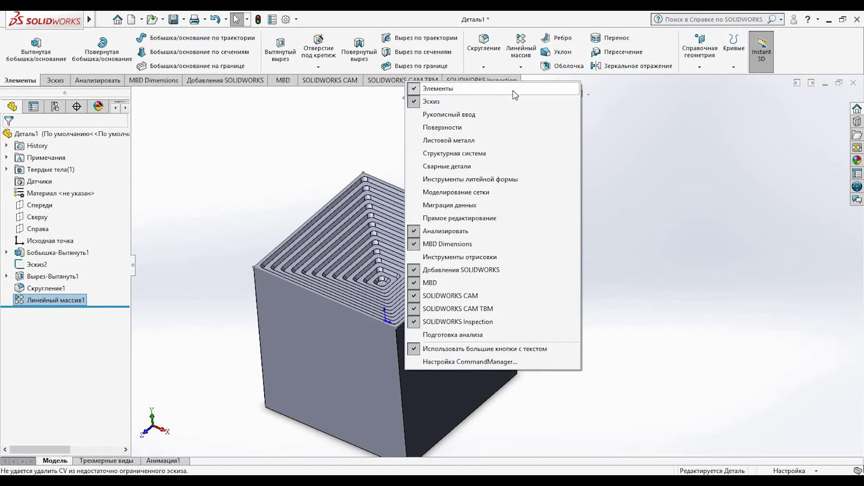
click(498, 130)
click(101, 85)
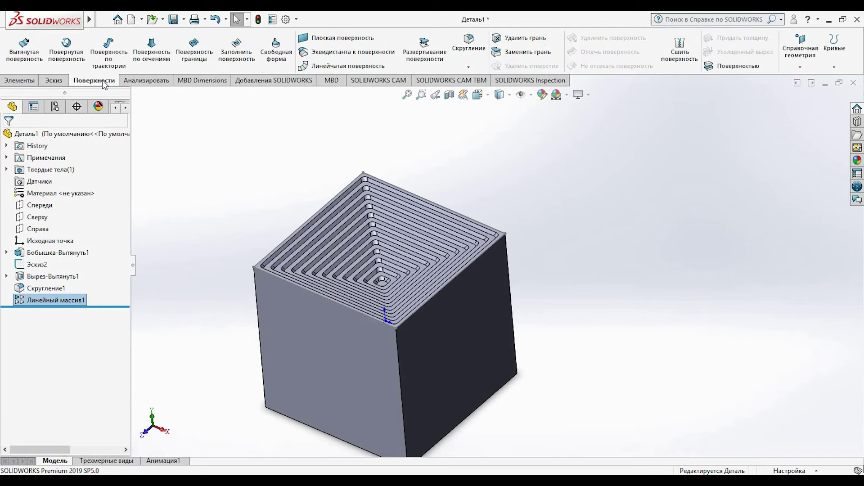
Delete the cube's four side faces and bottom face using the plain Delete option, keeping only the stepped surface.
click(513, 44)
click(485, 334)
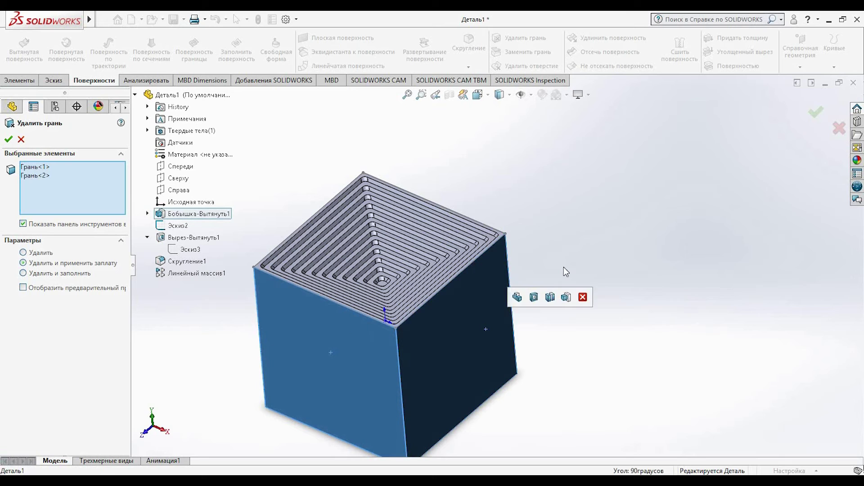
middle_drag(585, 270, 455, 328)
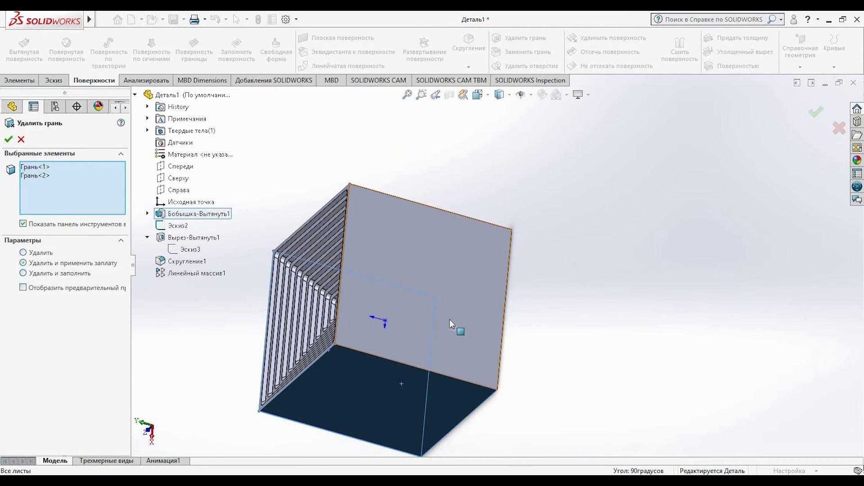
click(454, 328)
middle_drag(571, 285, 525, 299)
click(508, 241)
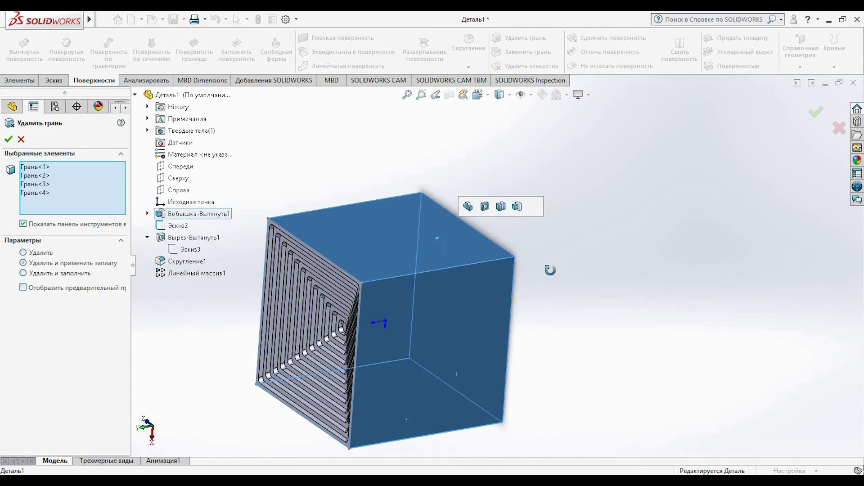
middle_drag(508, 242, 451, 277)
click(449, 276)
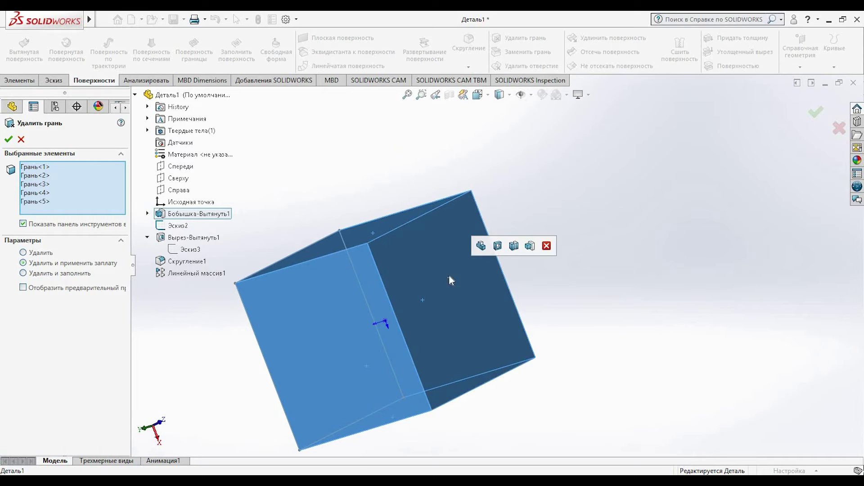
click(9, 140)
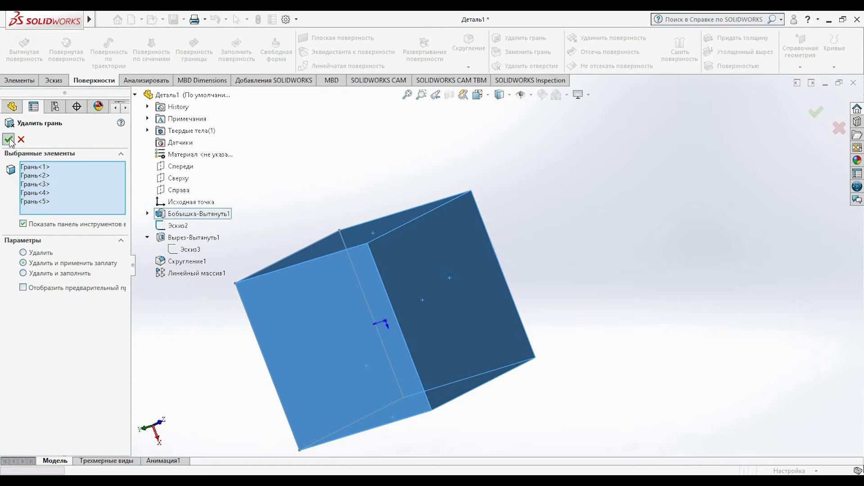
click(23, 252)
click(8, 140)
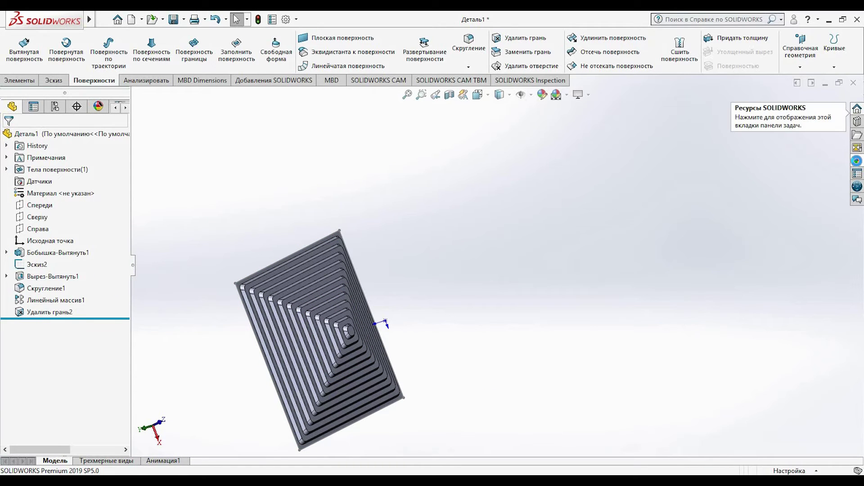
Apply the polished brass metal appearance to the entire stepped surface part.
click(857, 160)
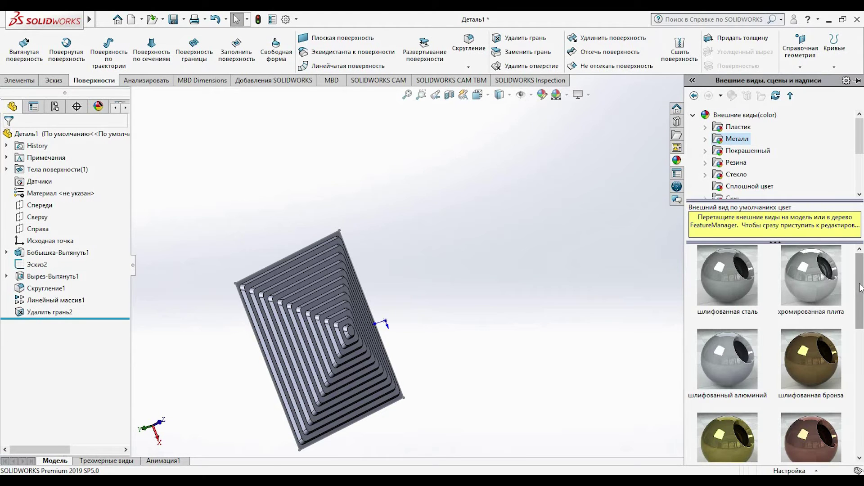
scroll(861, 296, down, 3)
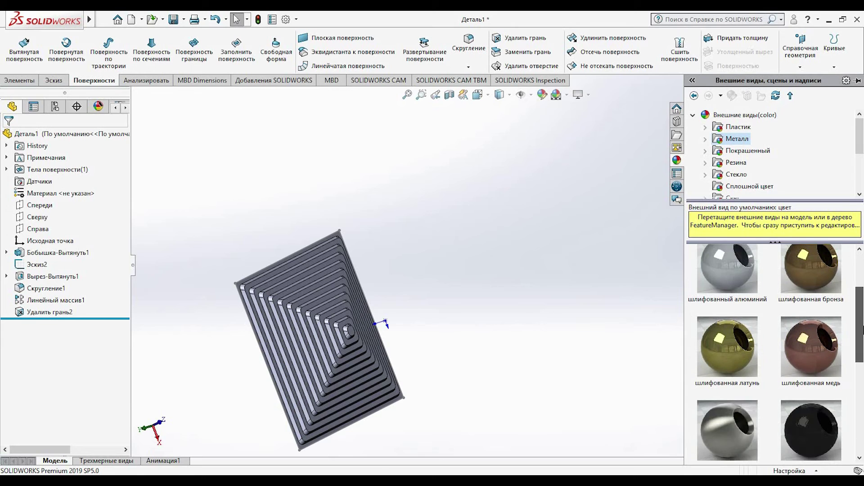
click(720, 357)
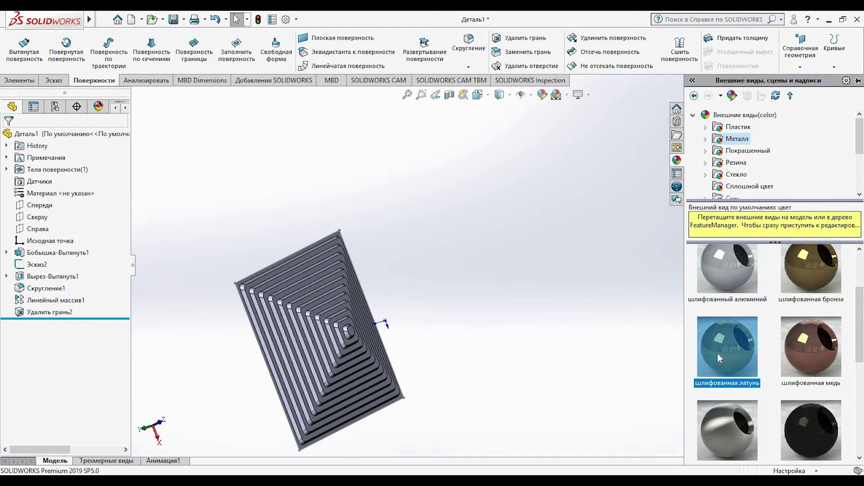
middle_drag(493, 294, 545, 219)
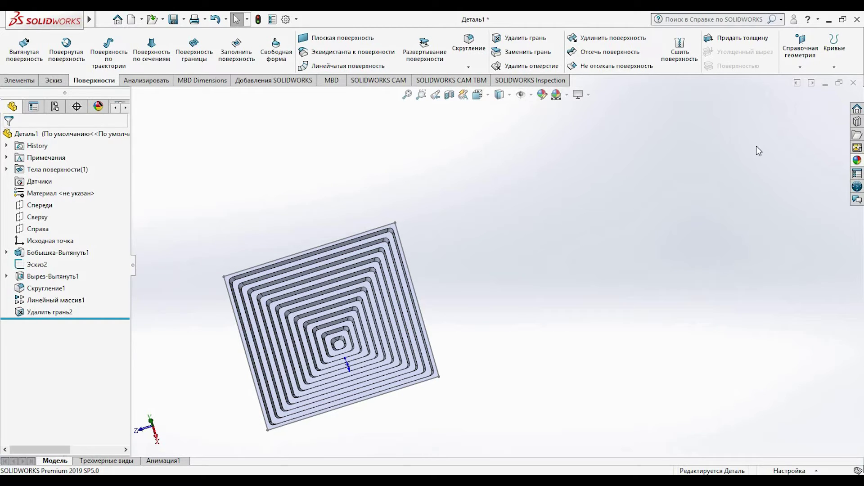
click(857, 161)
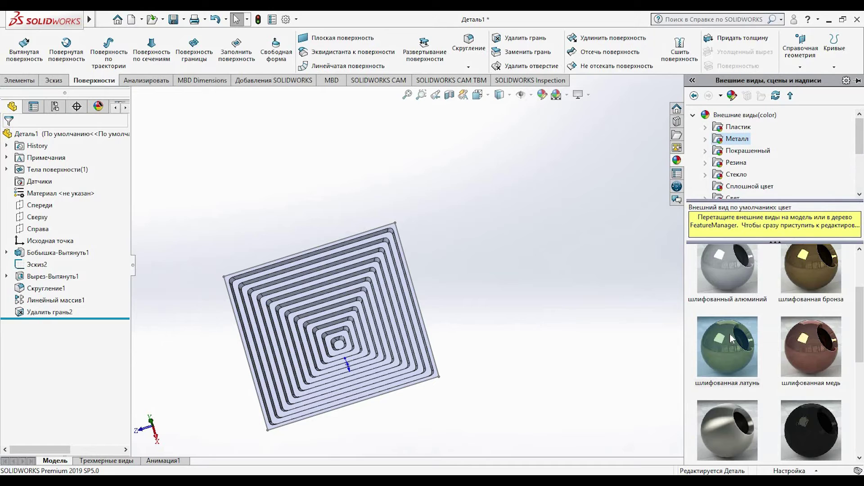
drag(732, 338, 808, 273)
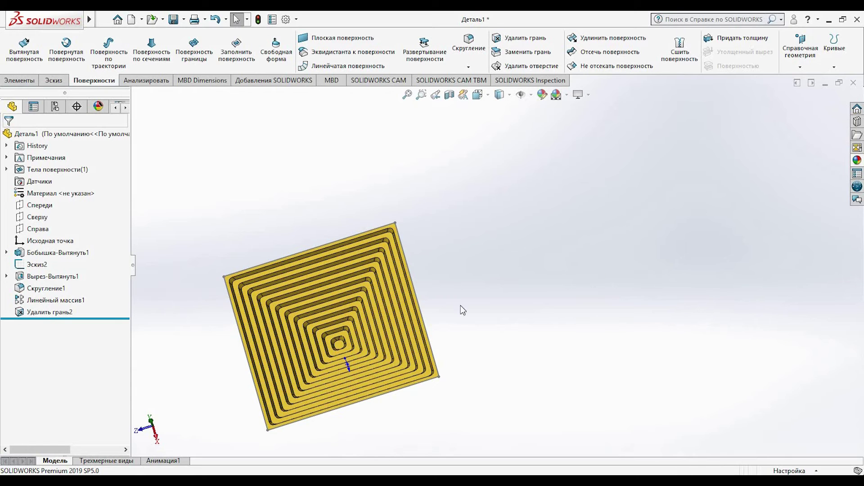
Give the flat face of the outermost recessed step its own metal appearance, trying polished steel and settling on polished aluminium.
scroll(367, 268, down, 5)
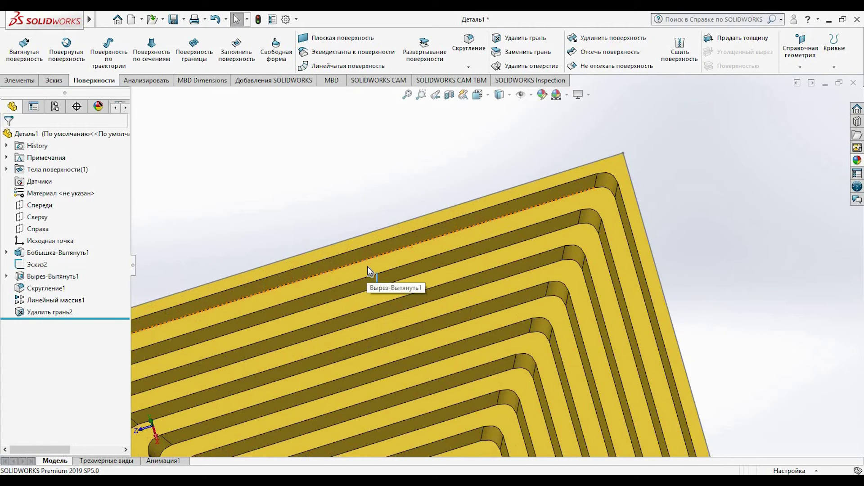
click(367, 266)
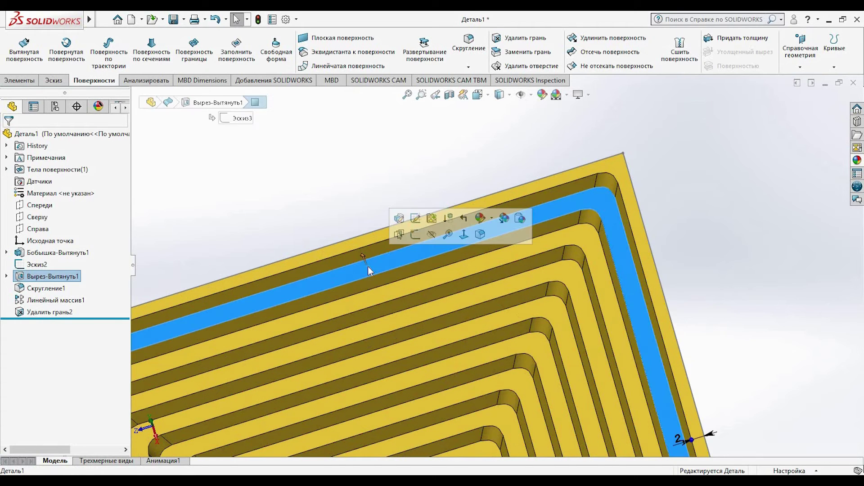
click(491, 219)
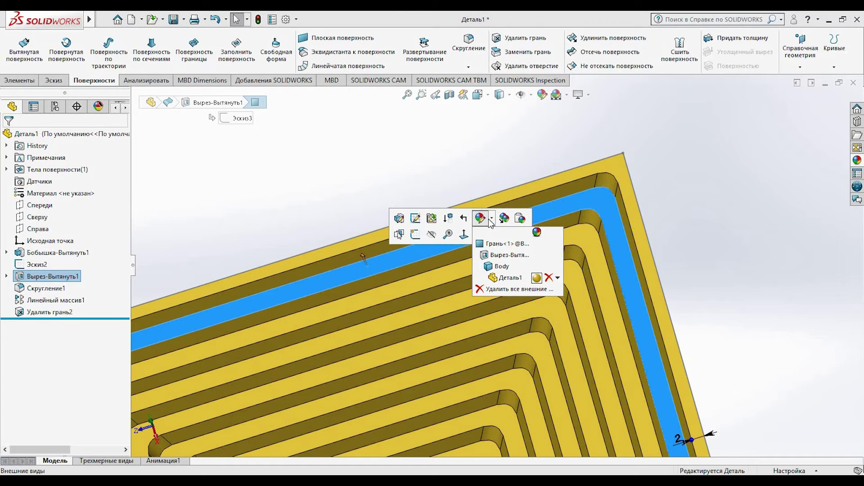
click(495, 244)
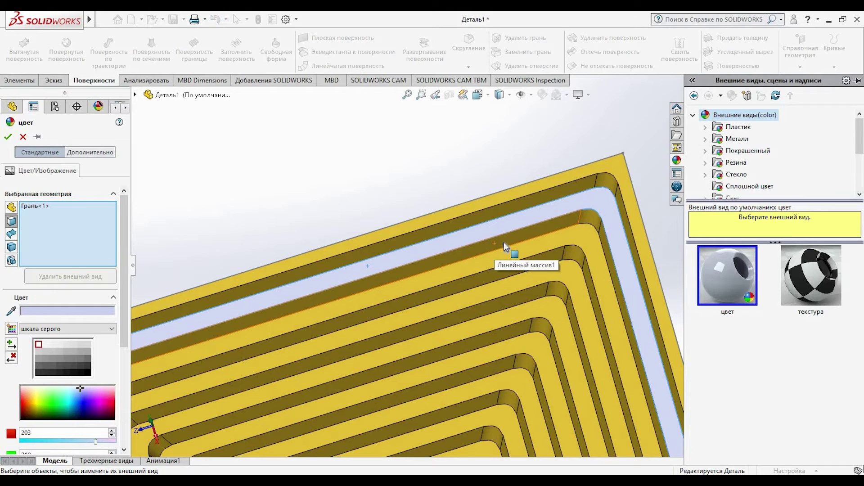
click(737, 138)
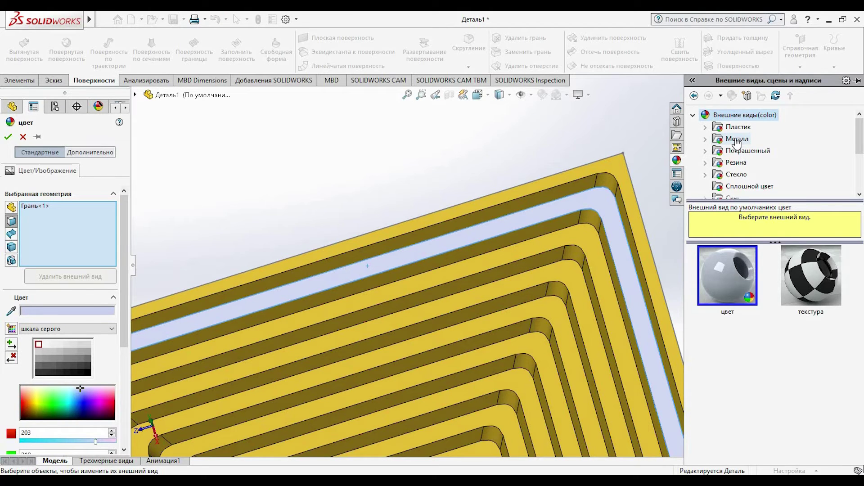
drag(807, 295, 440, 278)
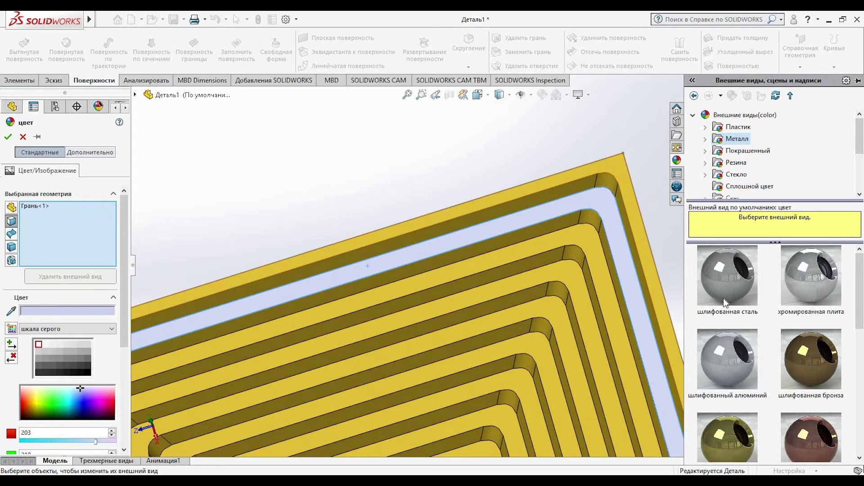
scroll(747, 335, down, 3)
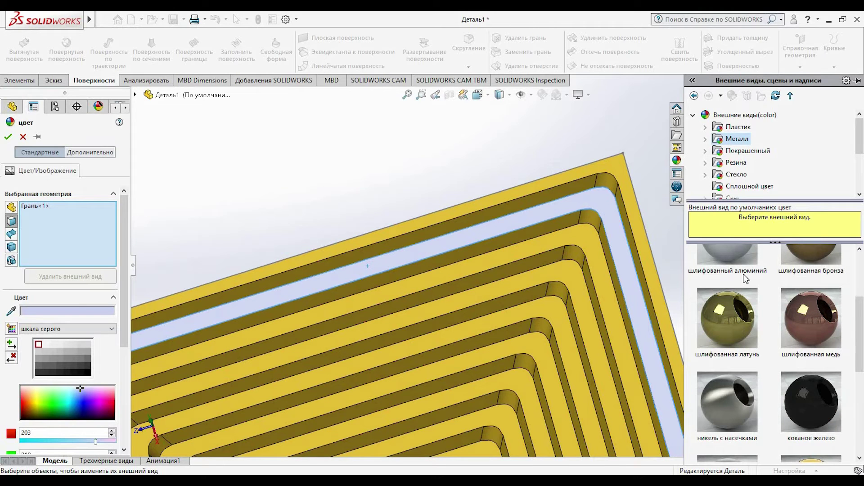
scroll(746, 279, up, 3)
click(733, 287)
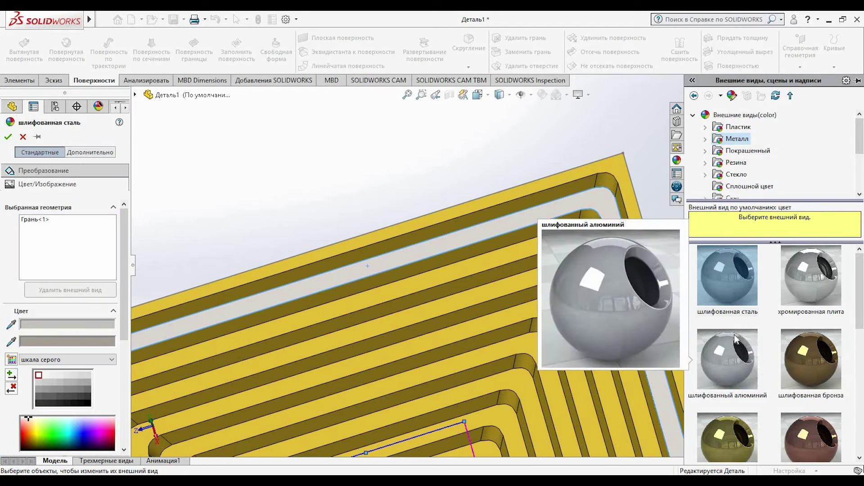
click(734, 334)
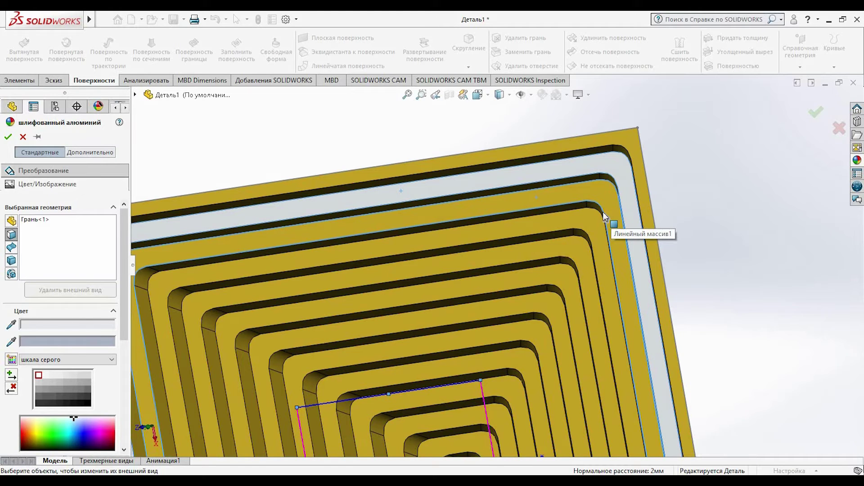
Extend the polished aluminium appearance to all other flat step faces, the small central face and the outer rim face, and apply it.
click(85, 245)
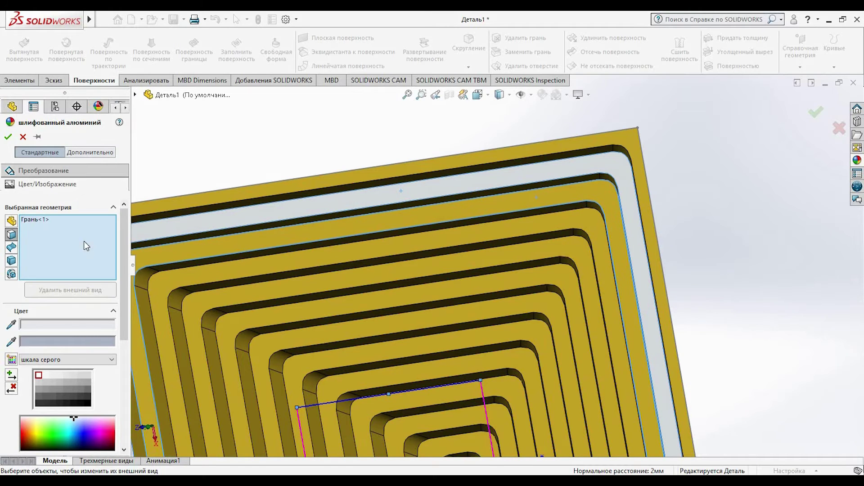
click(527, 201)
click(527, 223)
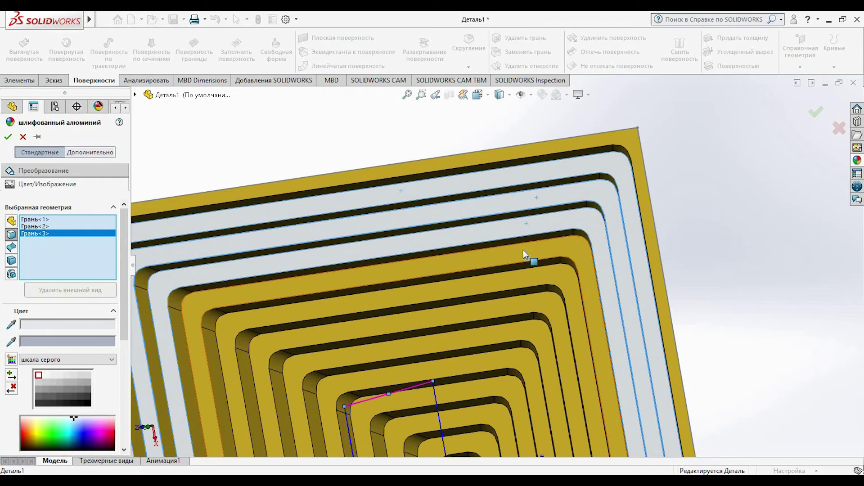
click(523, 249)
click(525, 277)
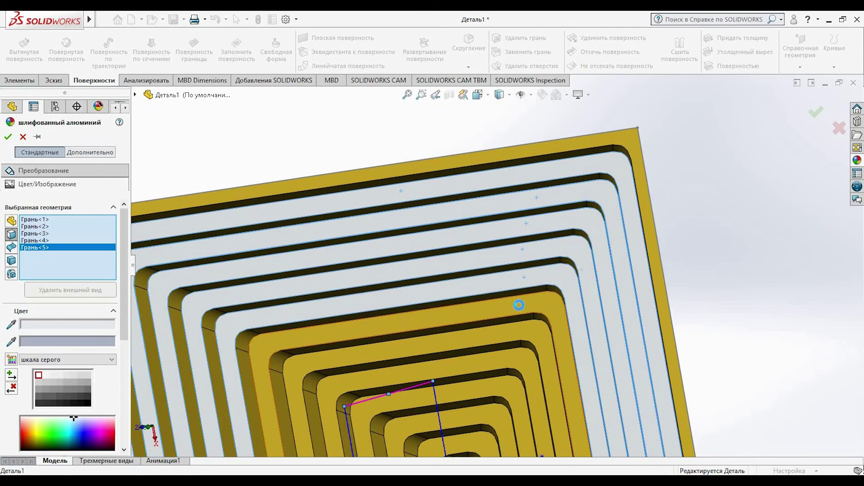
click(519, 303)
click(510, 333)
click(510, 359)
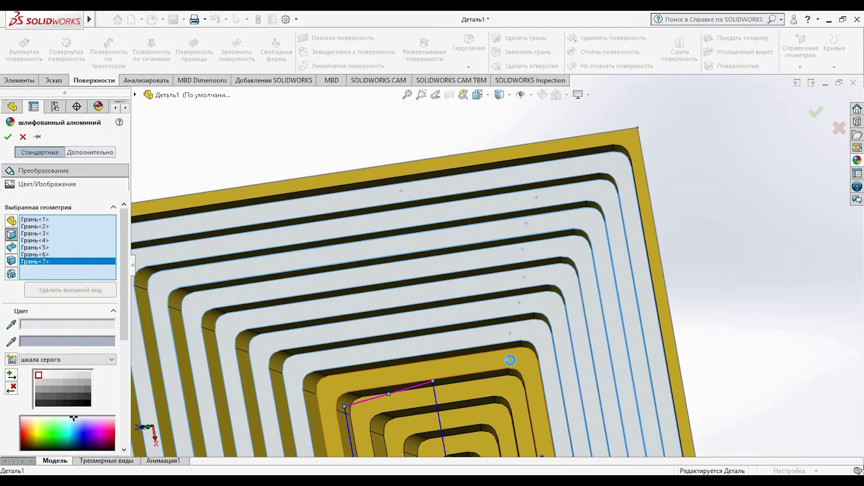
click(504, 388)
click(491, 420)
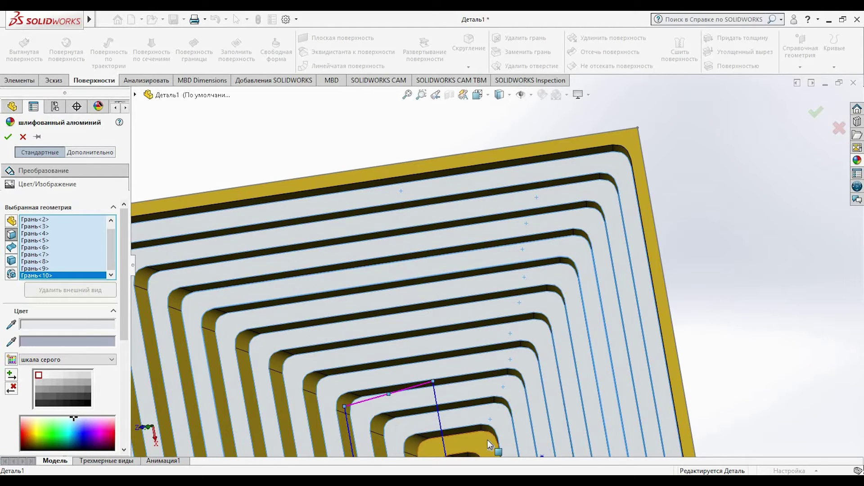
click(487, 439)
scroll(498, 421, up, 2)
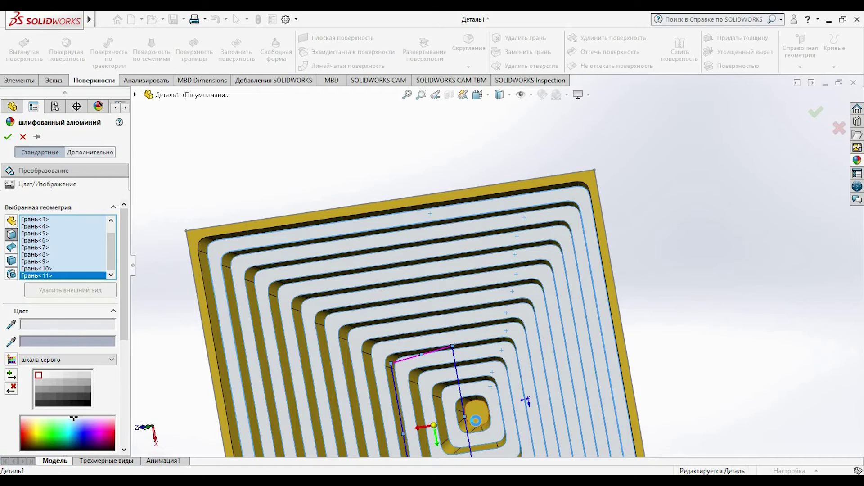
click(475, 420)
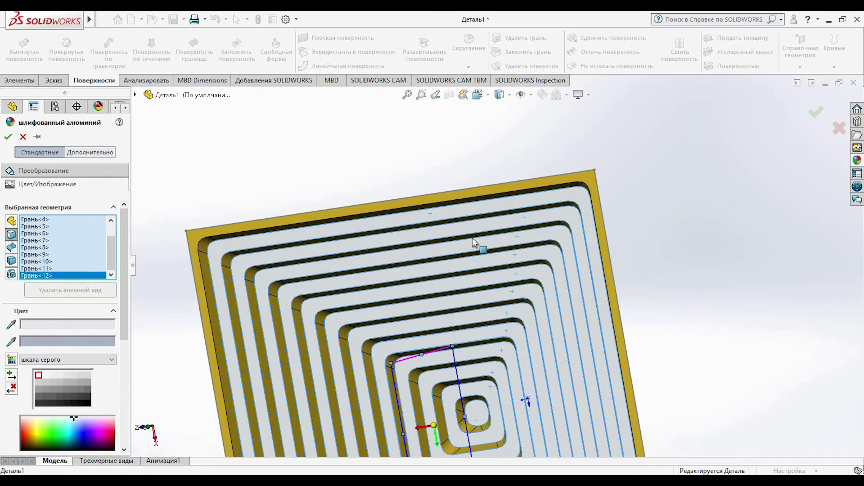
click(464, 194)
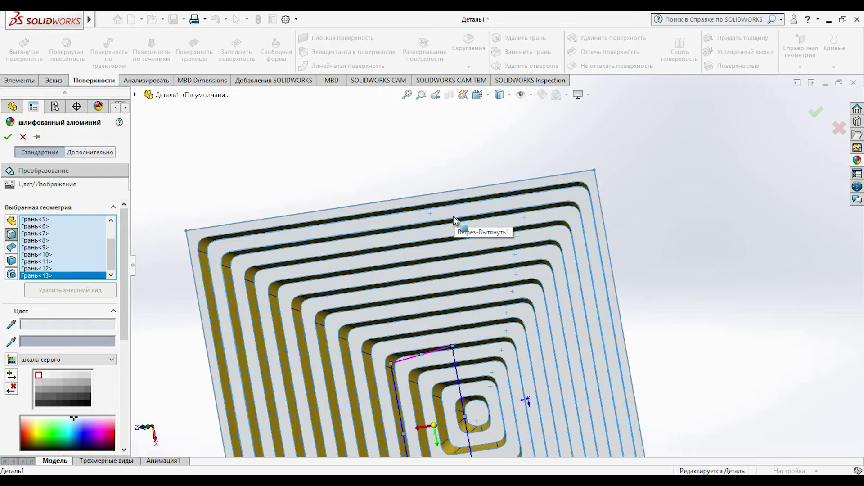
right_click(474, 409)
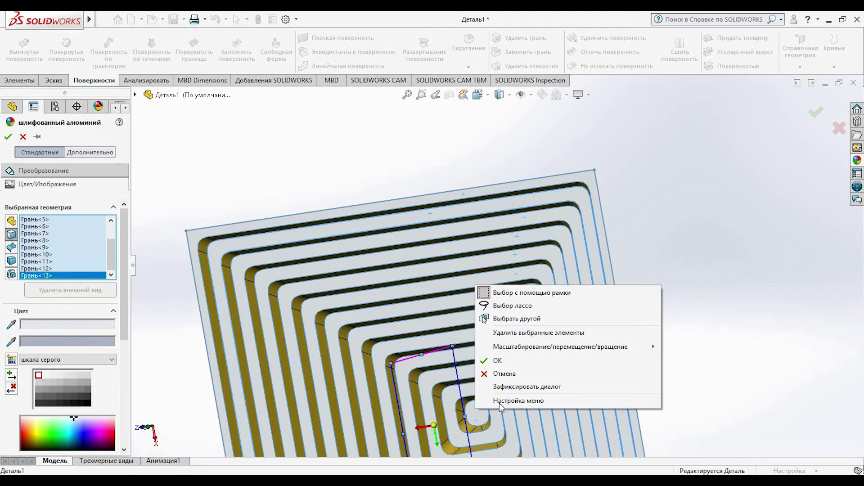
click(819, 114)
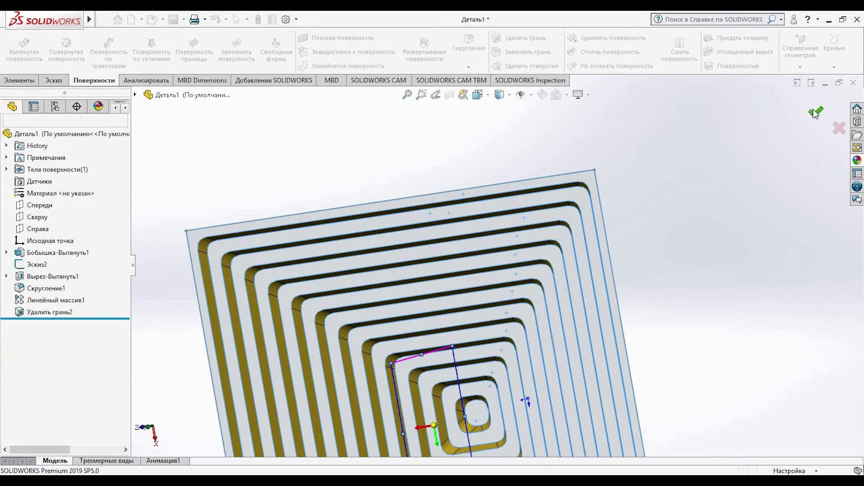
Create a reference axis through the origin and perpendicular to the Front plane, removing the preselected central face from its references.
click(481, 418)
click(576, 374)
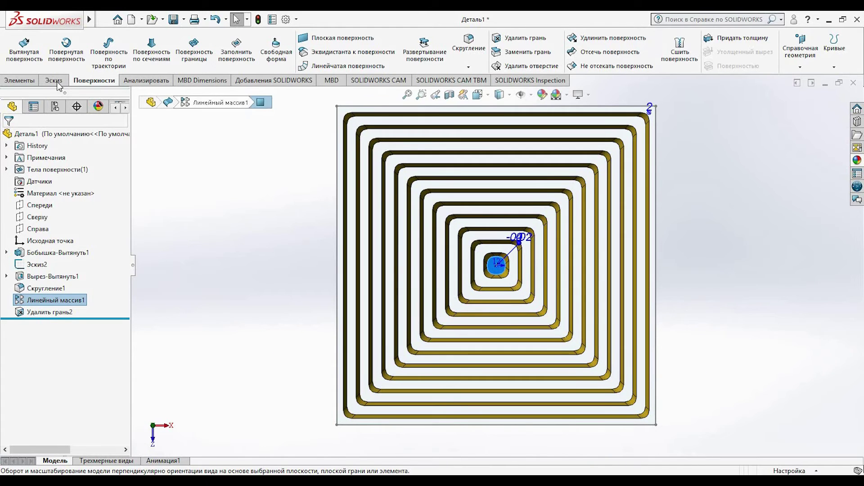
click(21, 81)
click(699, 67)
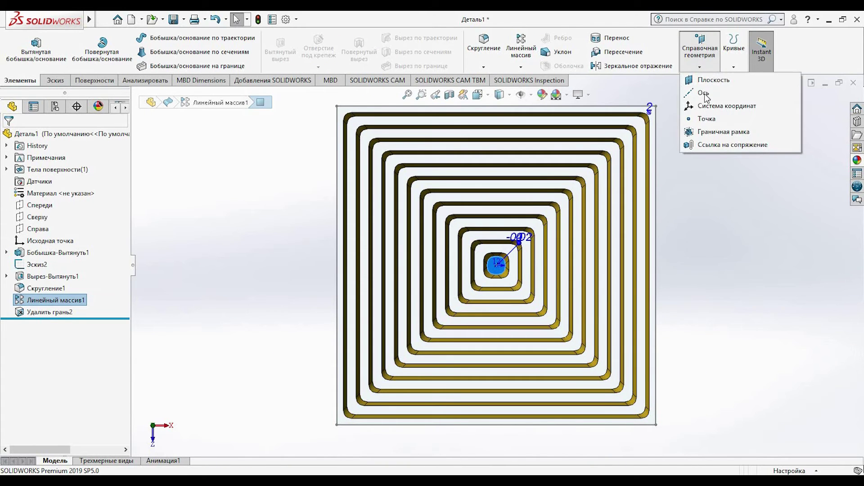
click(706, 96)
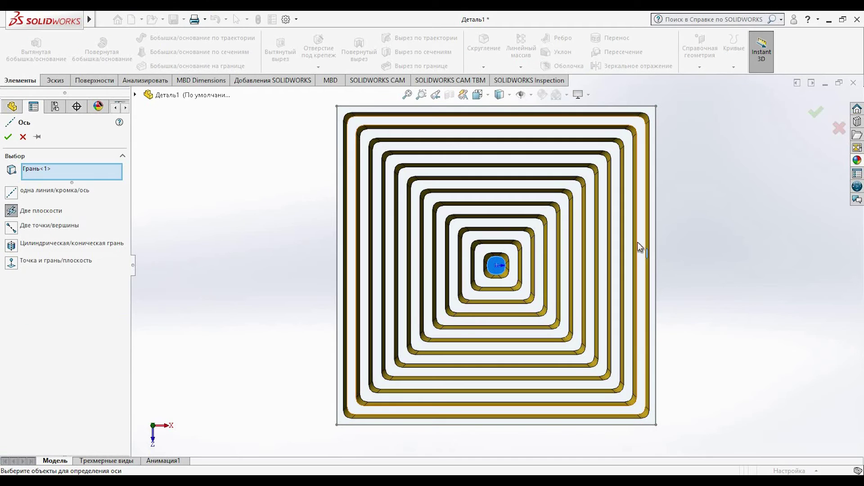
click(135, 95)
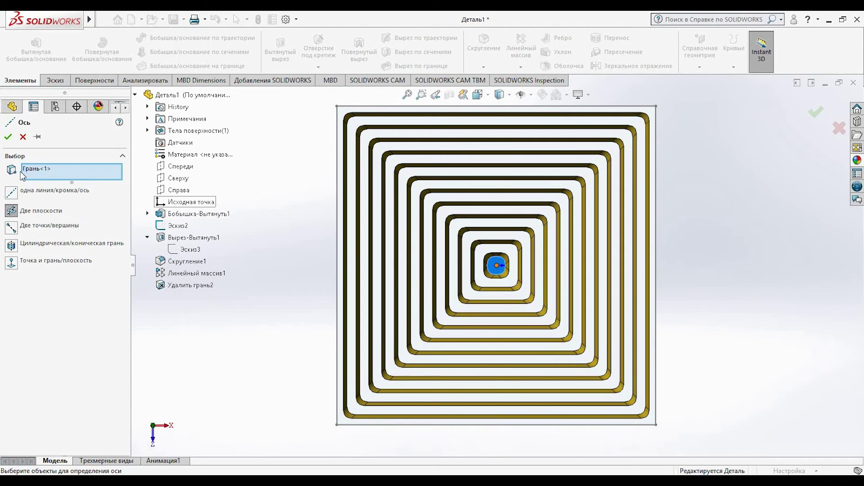
right_click(48, 167)
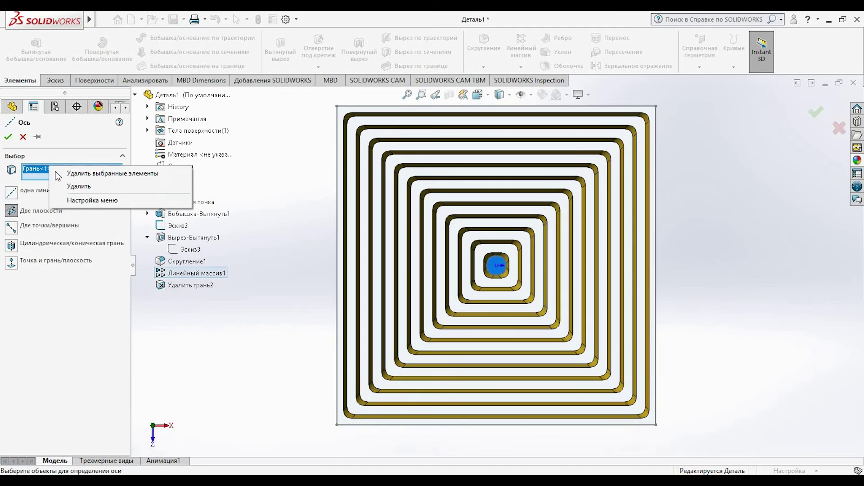
click(148, 188)
click(179, 202)
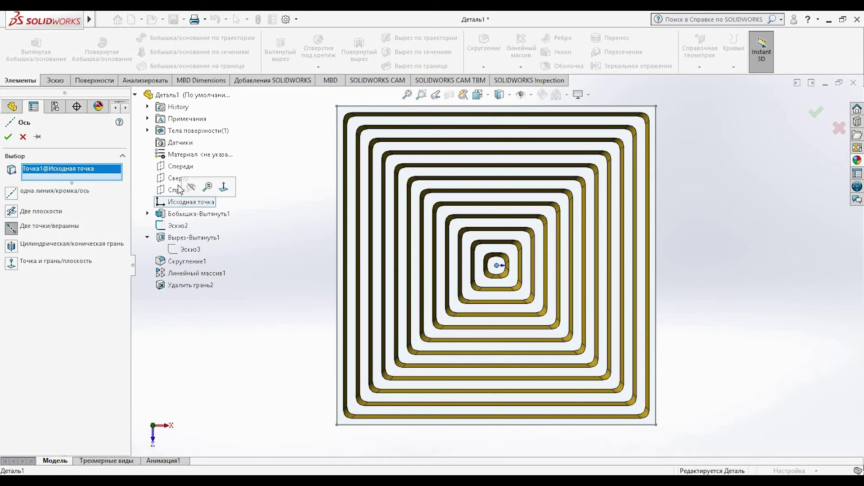
click(178, 168)
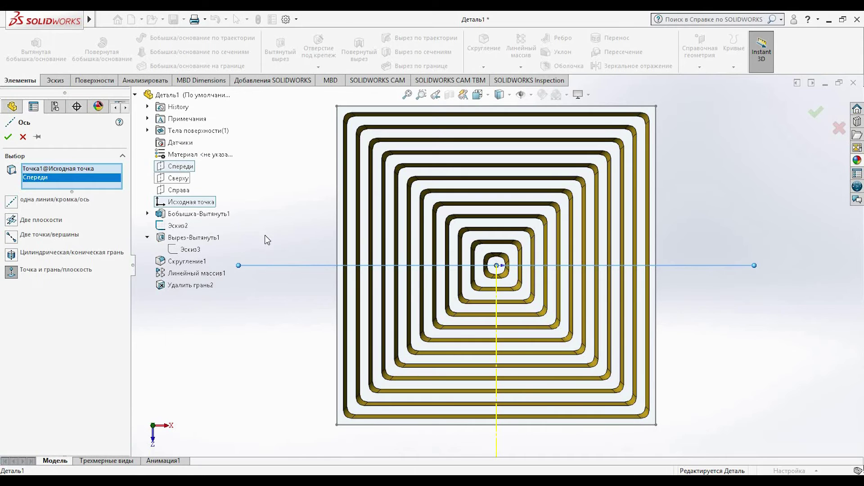
scroll(353, 353, up, 4)
middle_drag(359, 342, 338, 189)
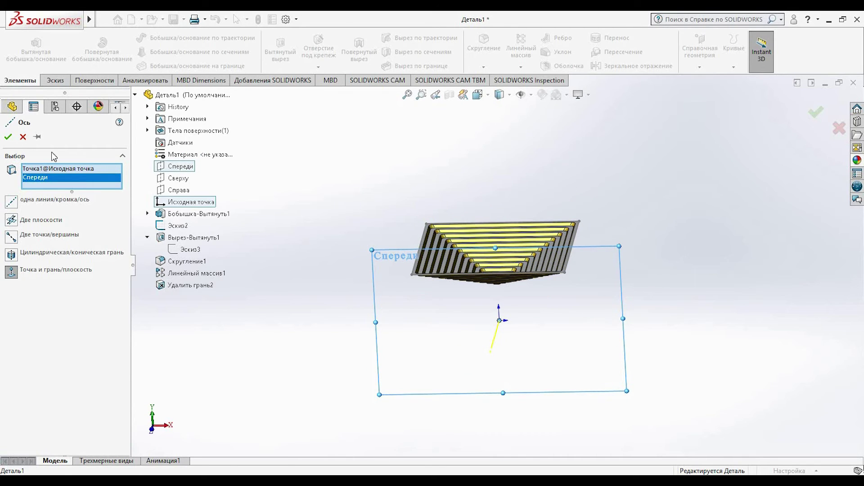
click(8, 137)
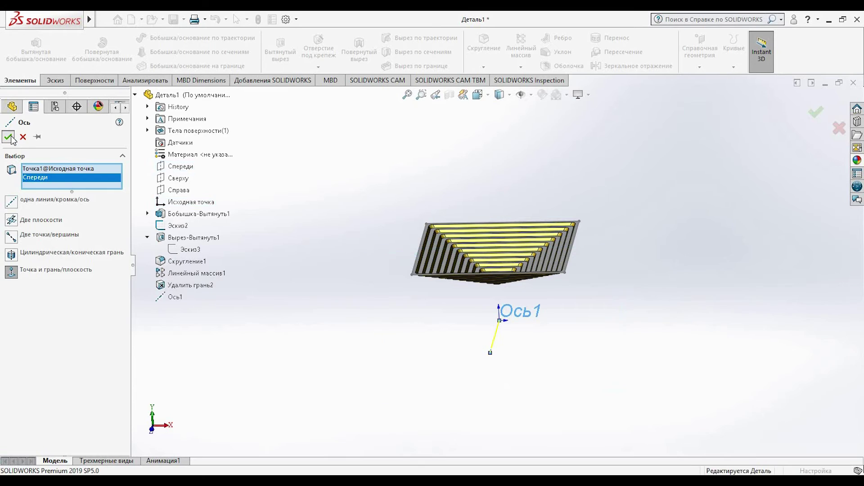
Circular-pattern the stepped surface body around the reference axis, with 4 equally spaced instances over 360 degrees.
click(521, 66)
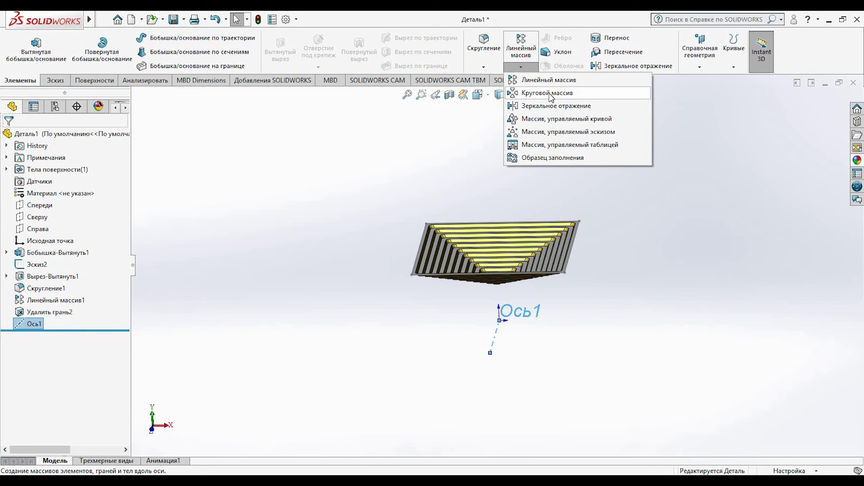
click(533, 84)
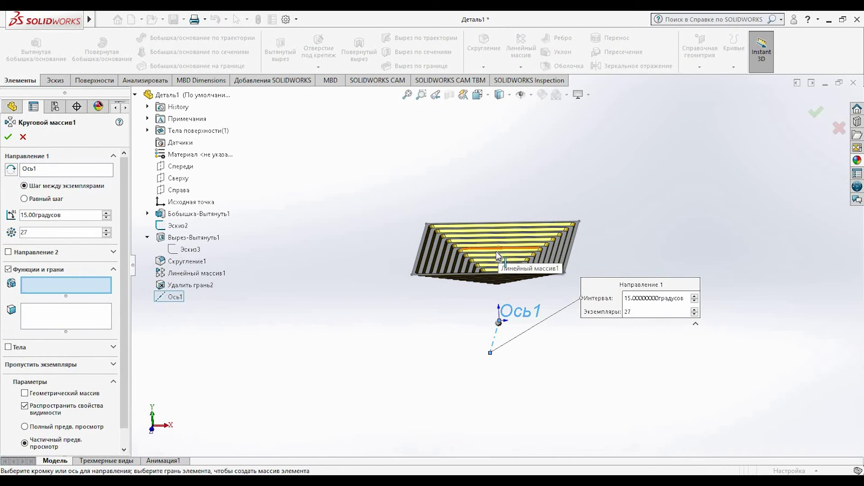
click(25, 199)
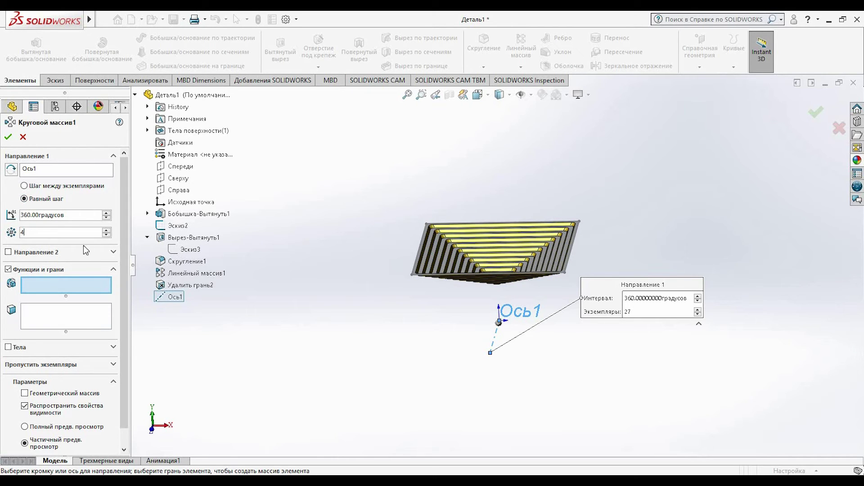
click(9, 348)
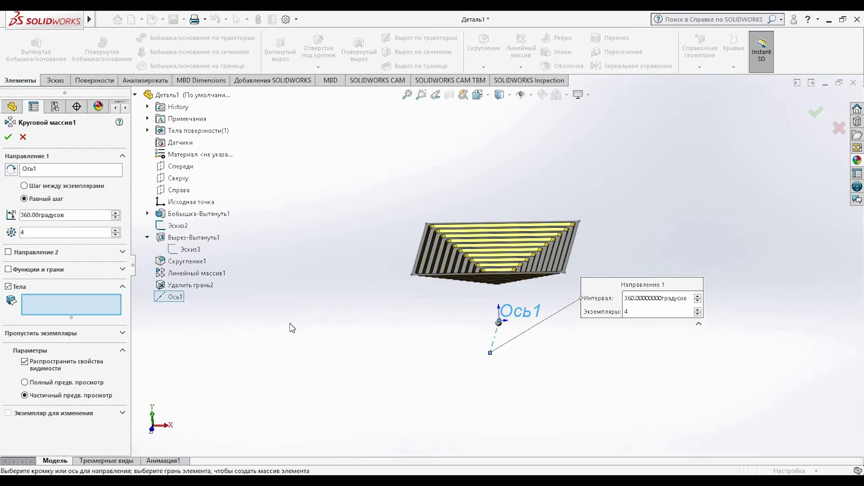
click(460, 262)
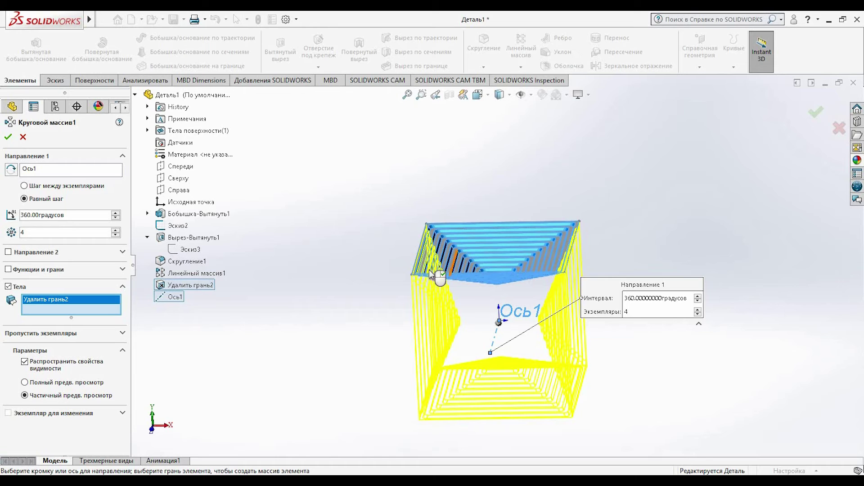
click(8, 137)
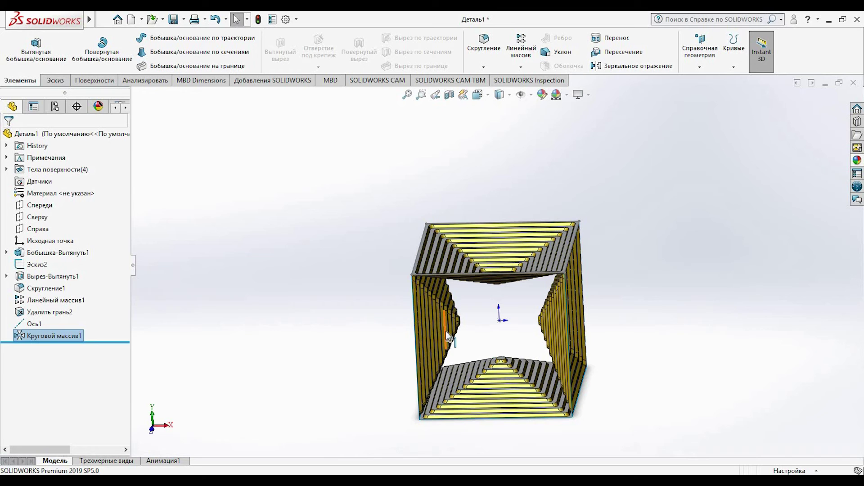
Create a second reference axis through the origin and perpendicular to the Top plane.
click(699, 65)
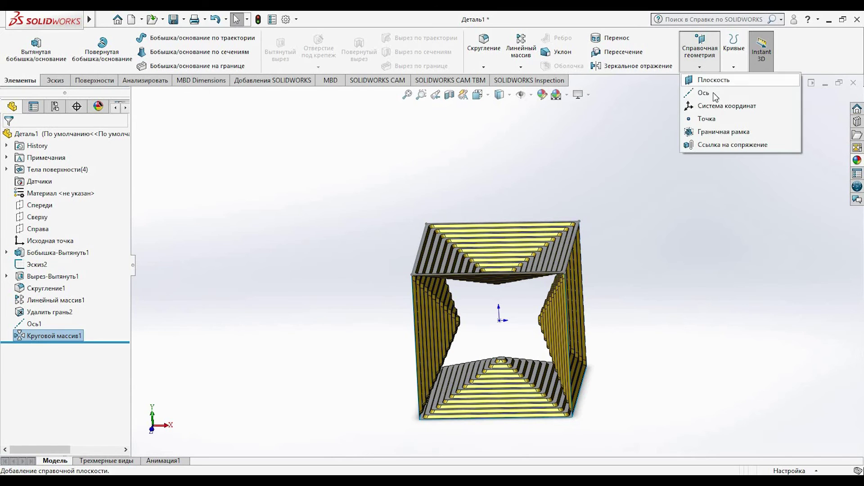
click(703, 93)
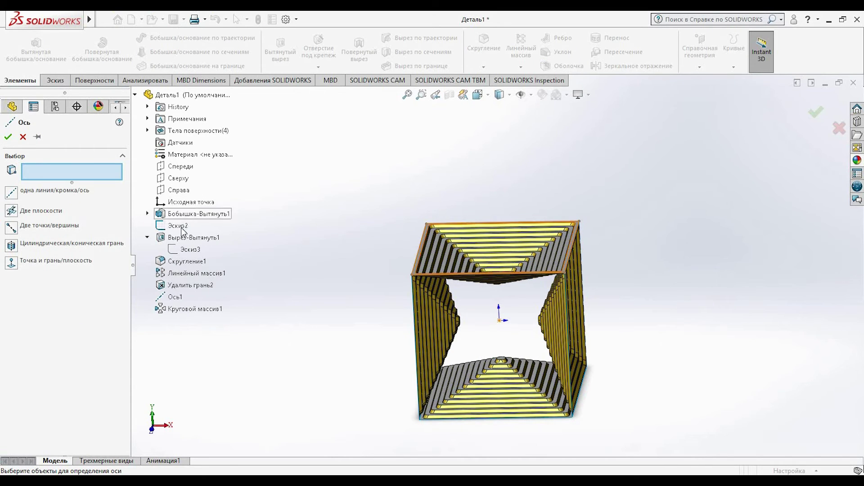
click(189, 202)
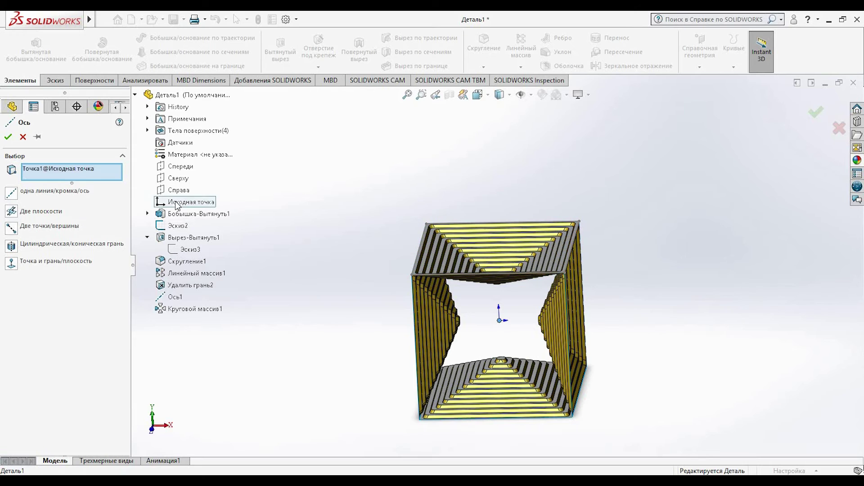
click(177, 178)
click(8, 137)
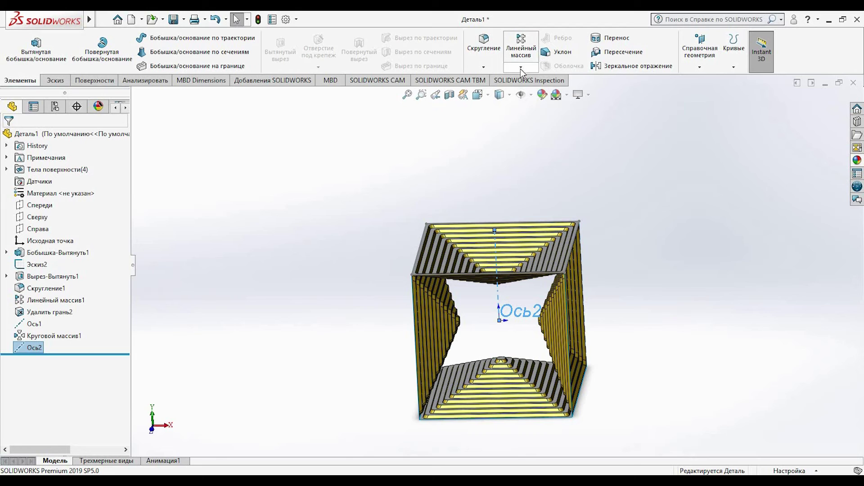
Set up a circular pattern around the second axis with 90 degrees of spacing between instances.
click(521, 67)
click(527, 98)
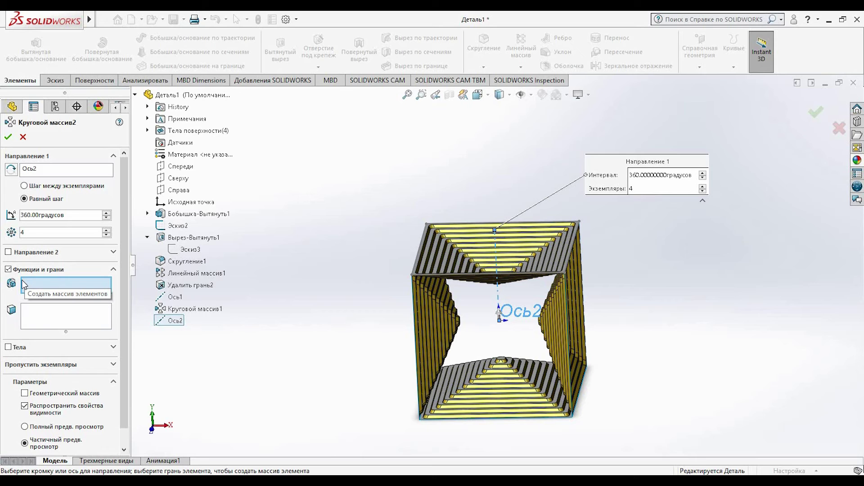
click(24, 186)
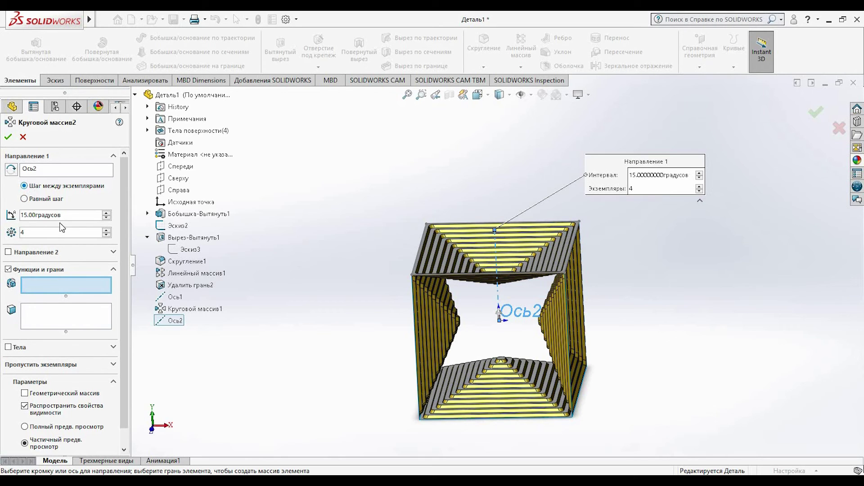
drag(1, 218, 3, 217)
text(90)
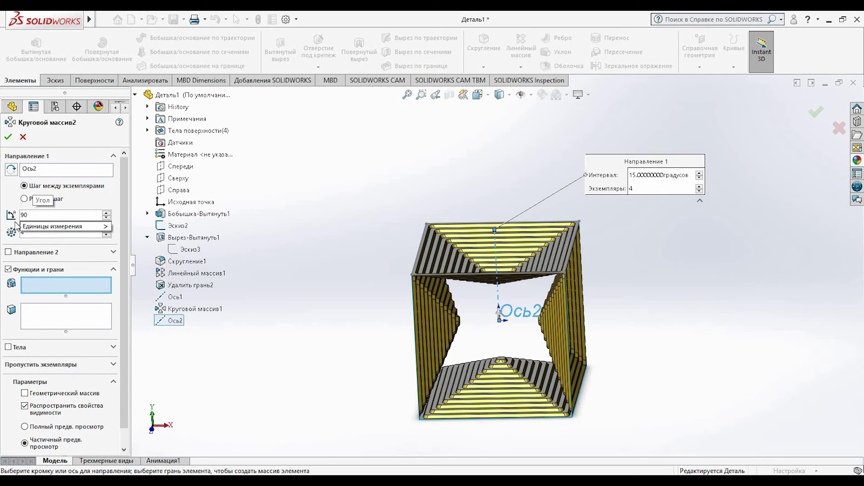
key(Return)
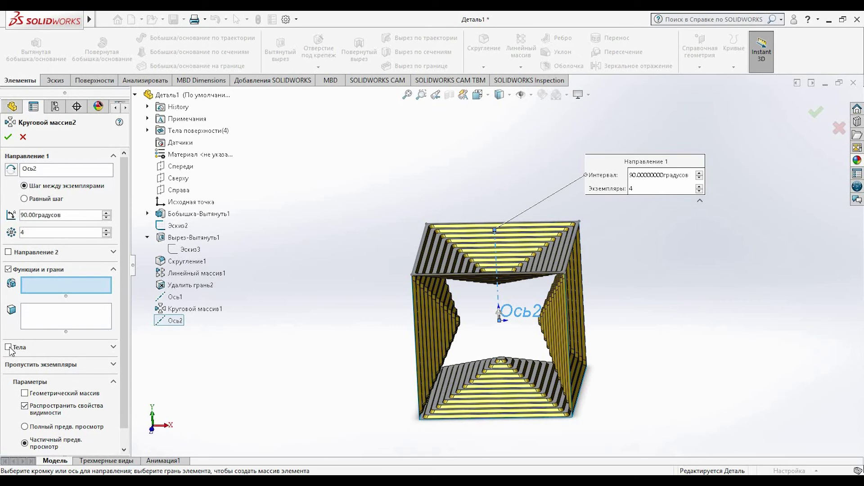
Pattern bodies instead of features, choosing the +X side wall's surface body and setting 2 instances.
click(8, 347)
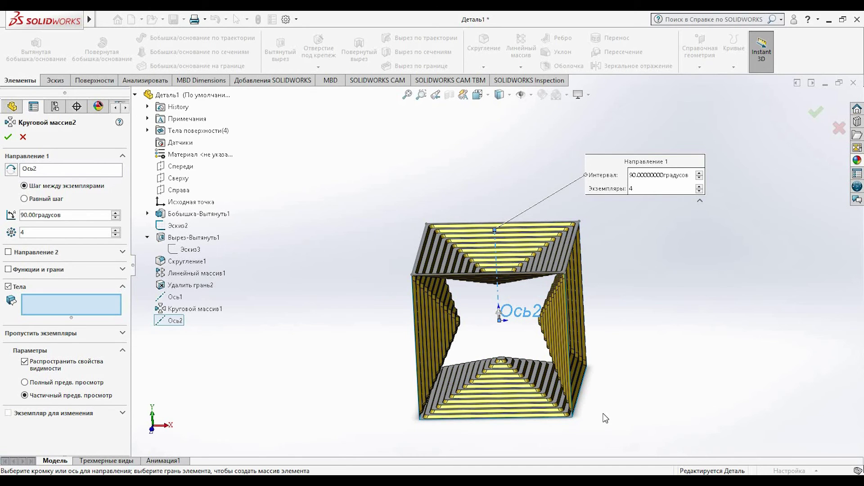
scroll(595, 434, down, 7)
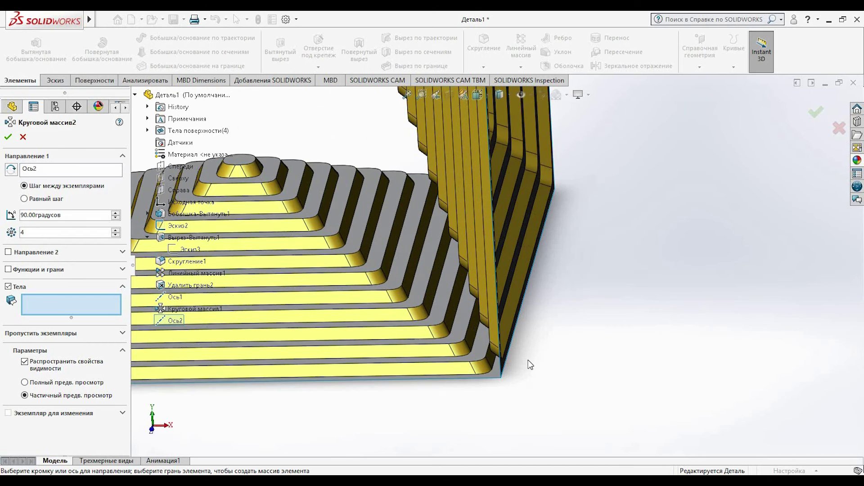
click(504, 367)
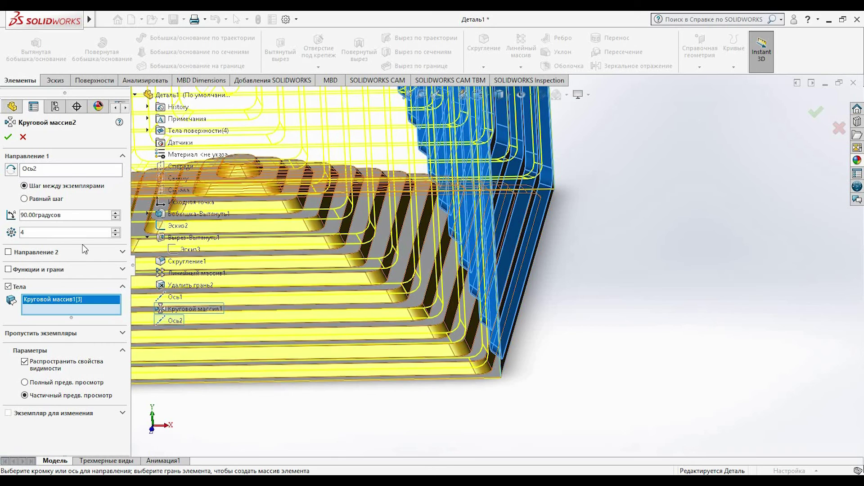
key(BackSpace)
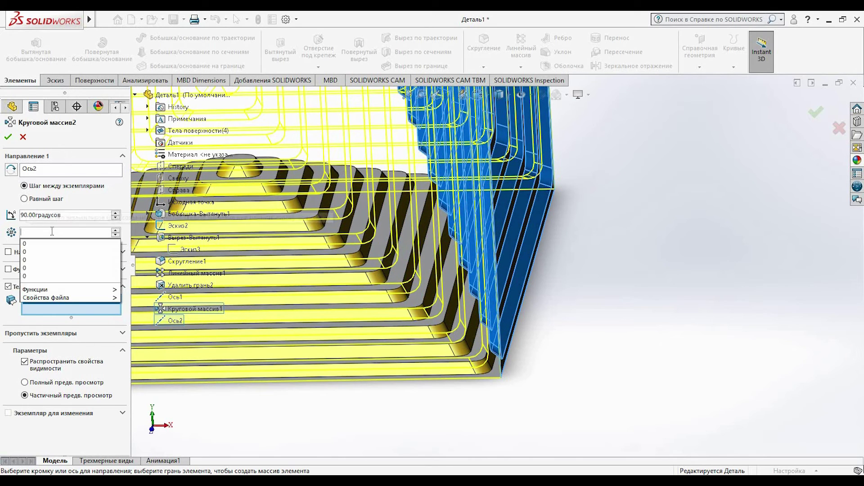
text(2)
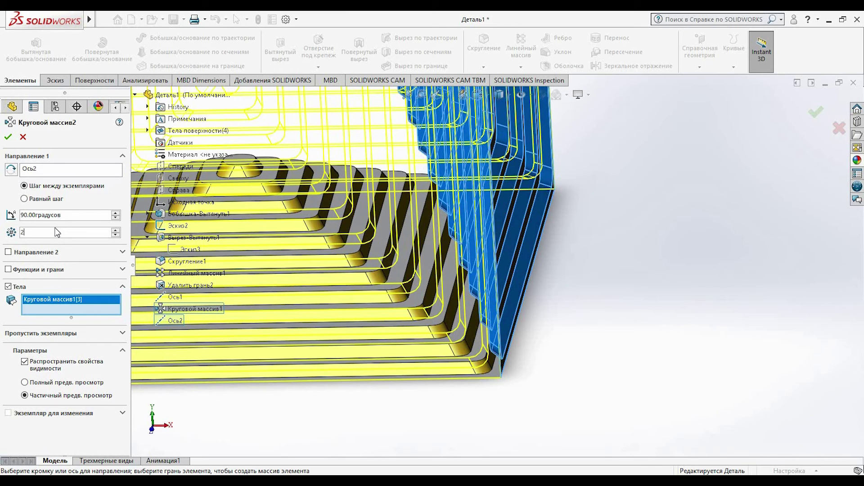
Add the opposite side wall's surface body to the pattern and apply it to close the cube's two open sides.
scroll(536, 337, up, 5)
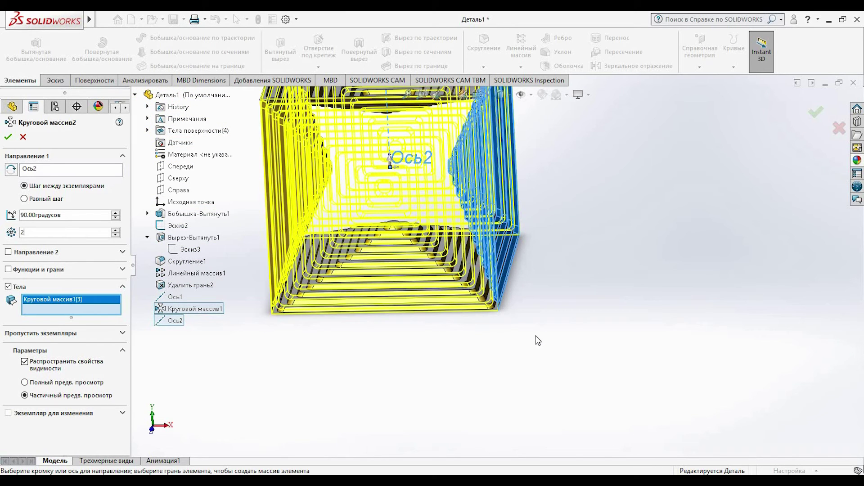
scroll(510, 301, down, 6)
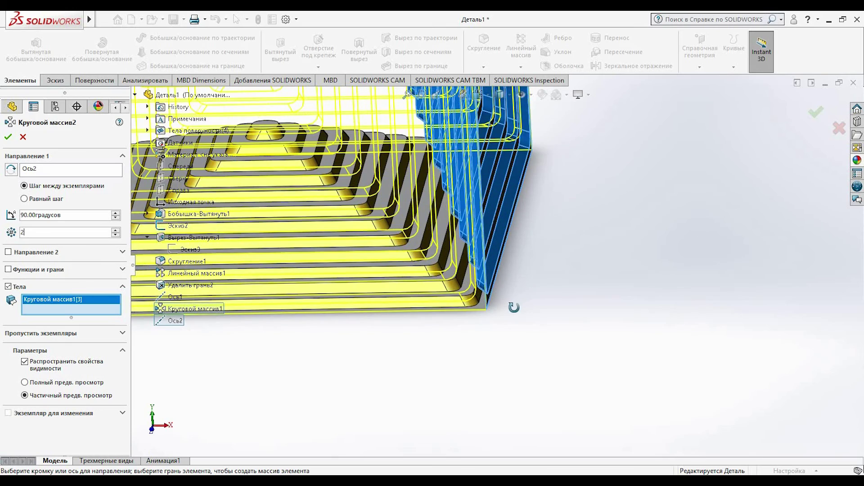
scroll(266, 272, up, 5)
scroll(266, 284, down, 7)
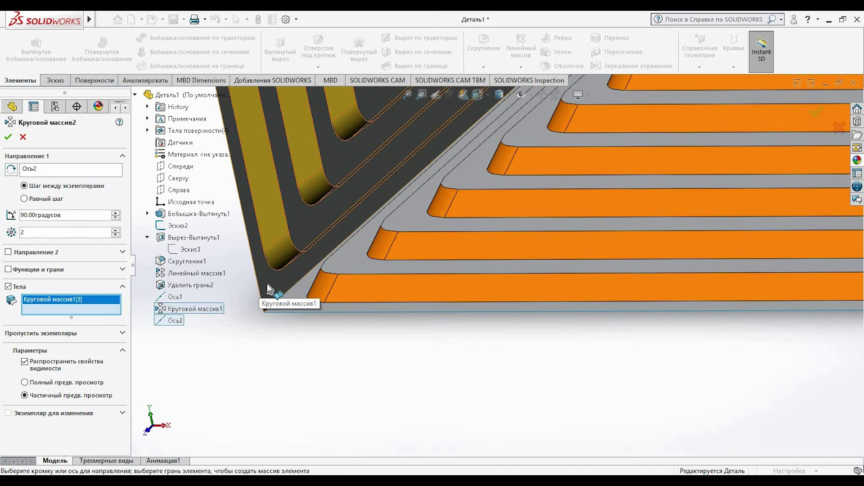
click(267, 284)
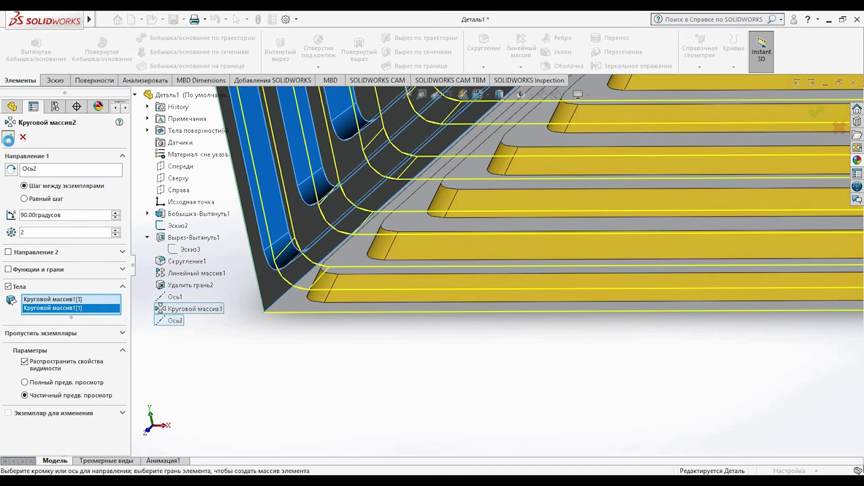
click(8, 137)
scroll(383, 289, up, 7)
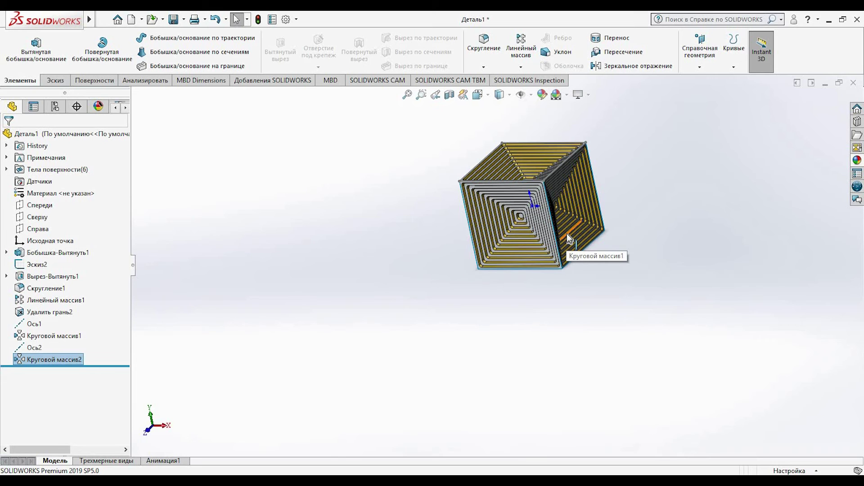
Knit all six stepped surface bodies of the cube together into one surface.
middle_drag(626, 192, 584, 334)
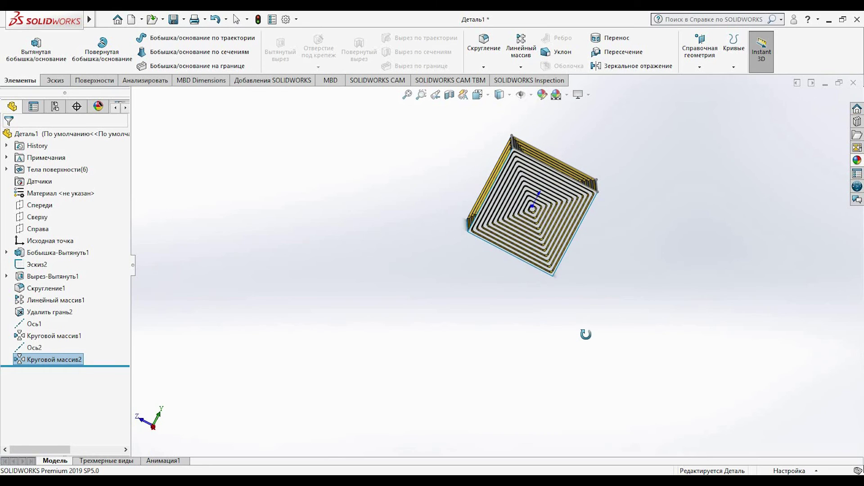
click(94, 80)
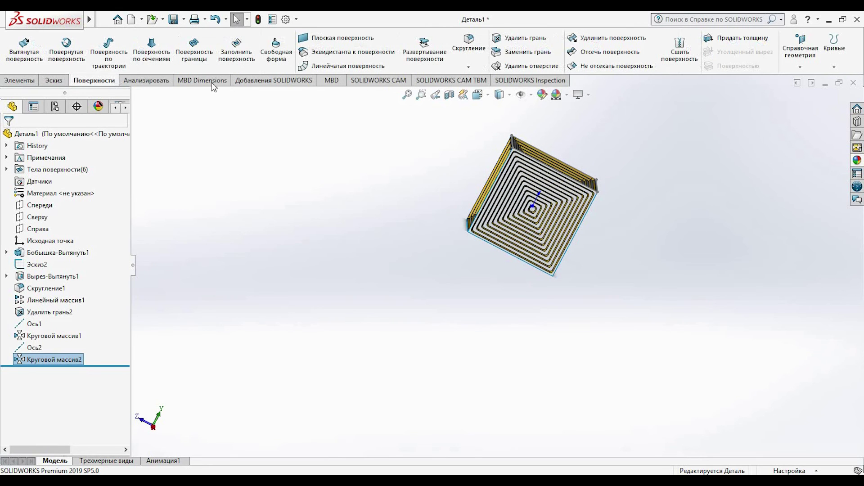
click(671, 54)
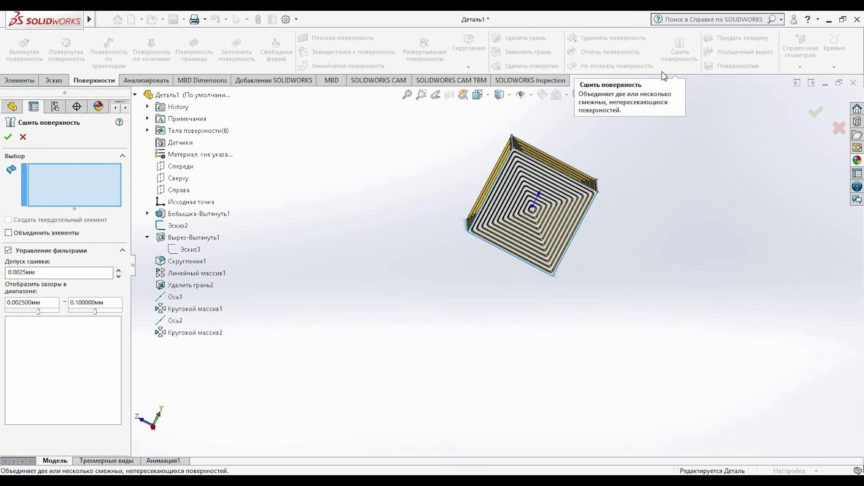
drag(413, 123, 650, 288)
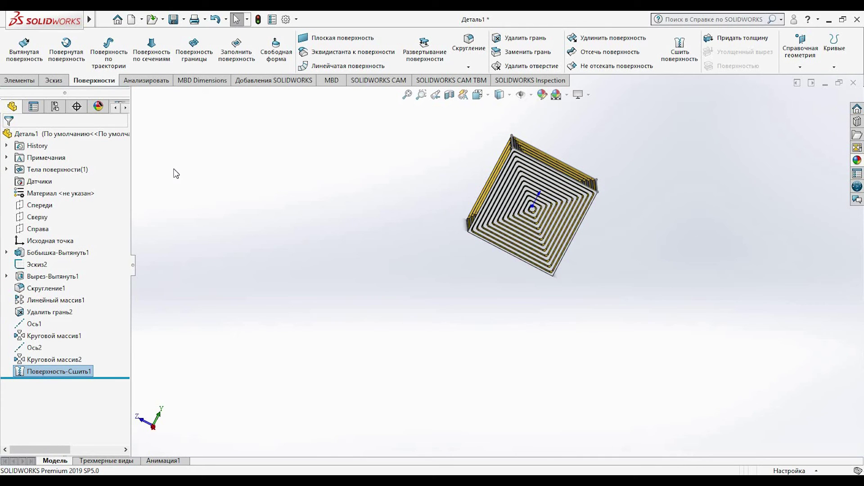
Start a fillet with a 2 mm radius and select all four outer edges around one stepped face of the cube.
click(468, 49)
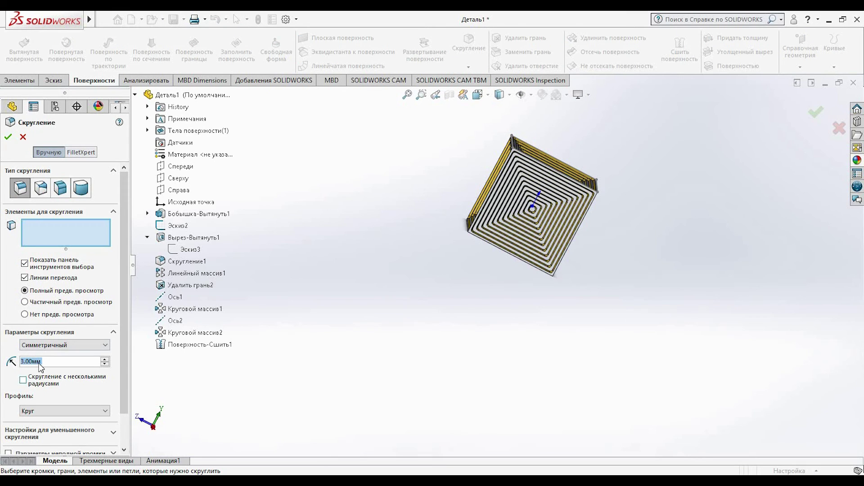
text(2)
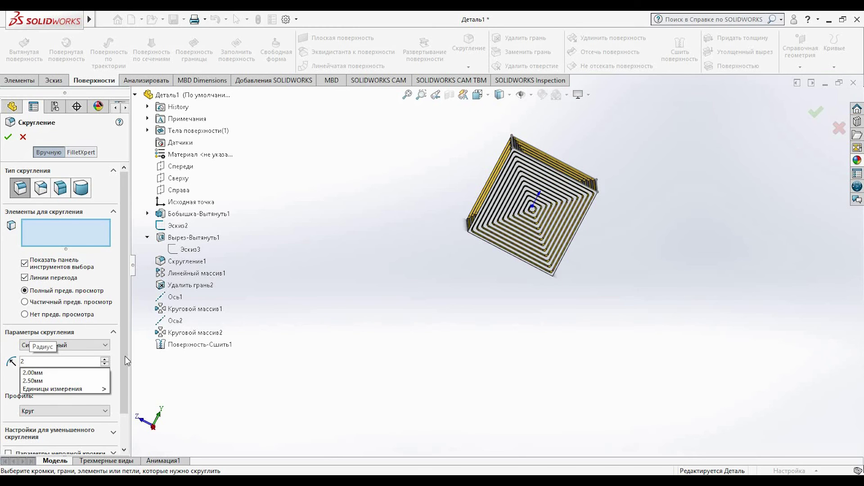
key(Return)
scroll(126, 361, down, 1)
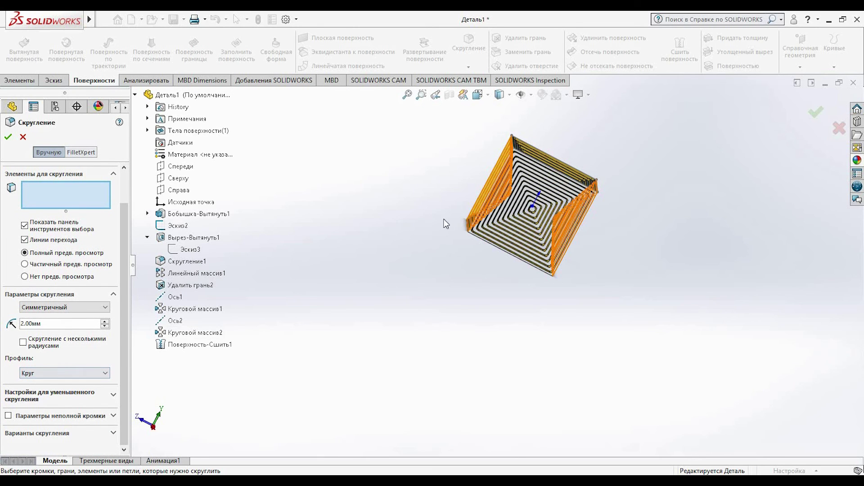
scroll(495, 234, down, 4)
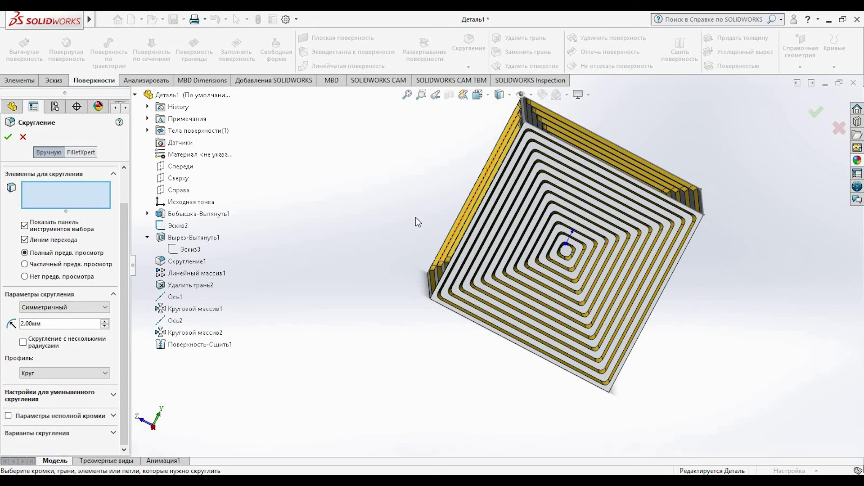
scroll(538, 155, down, 8)
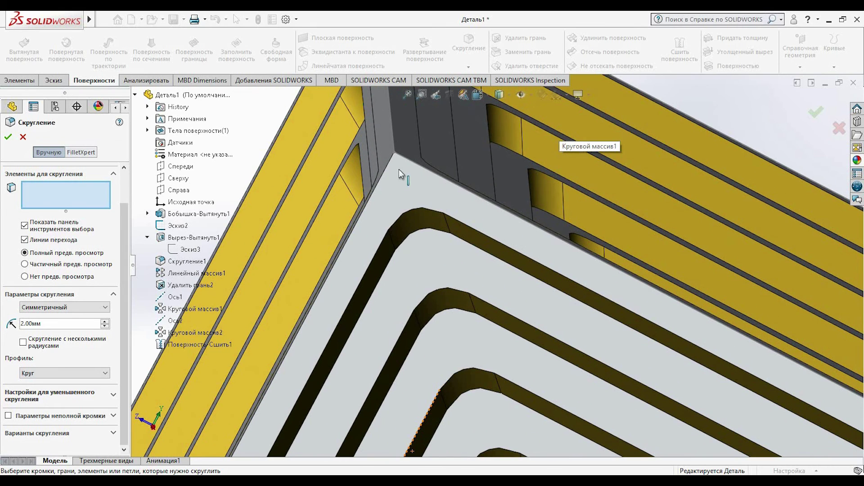
scroll(404, 166, down, 2)
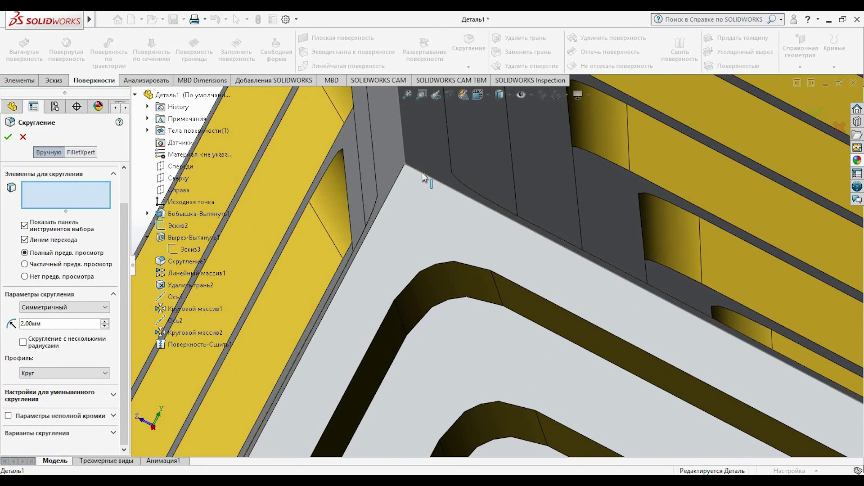
click(431, 172)
click(470, 140)
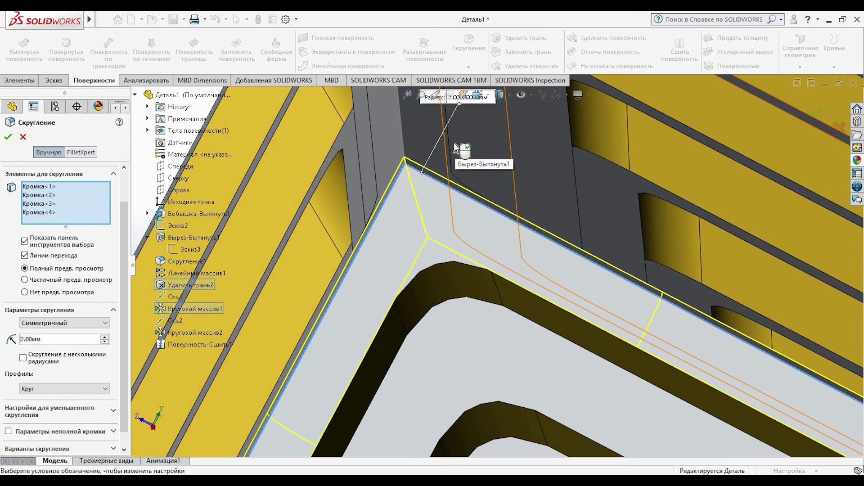
Add the four outer edges around the opposite stepped face to the fillet selection.
scroll(455, 147, up, 12)
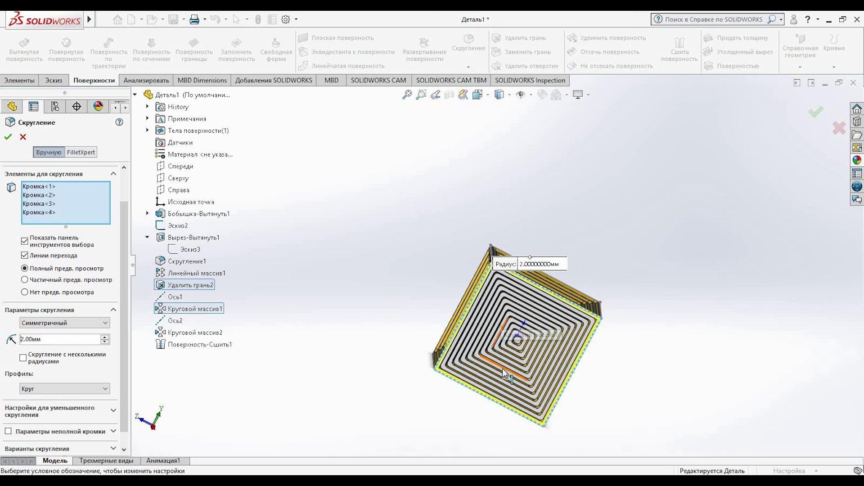
middle_drag(631, 331, 636, 133)
scroll(513, 393, down, 6)
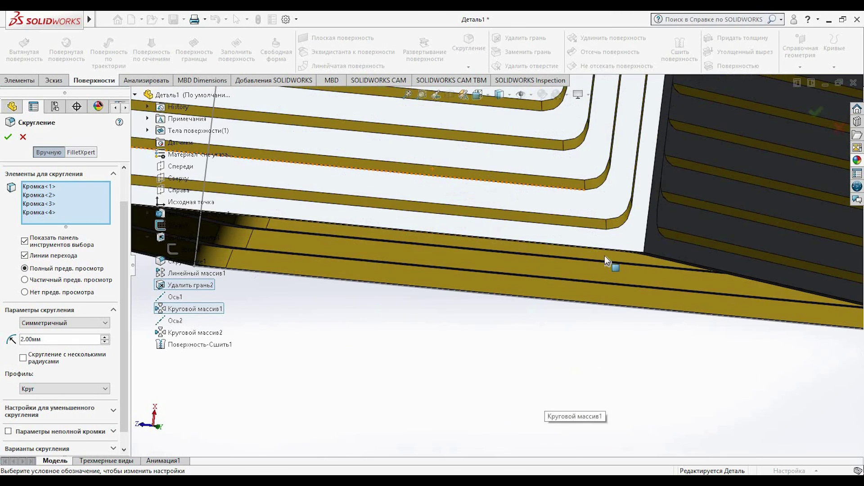
click(609, 249)
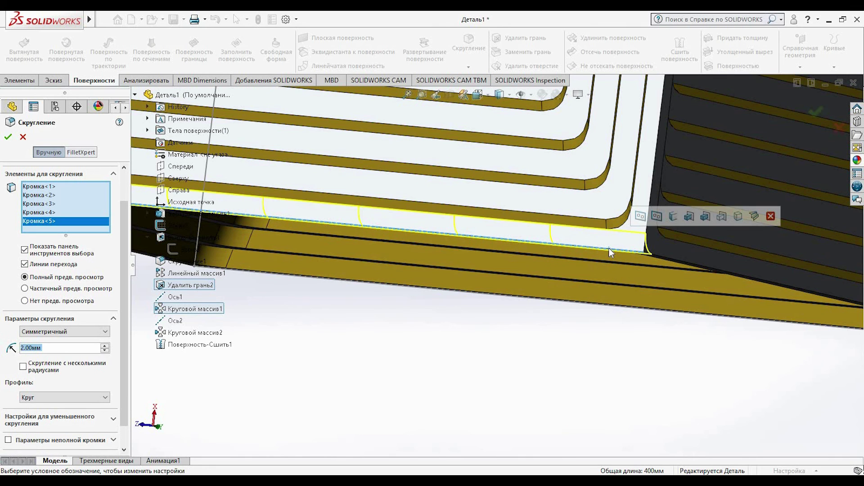
click(642, 218)
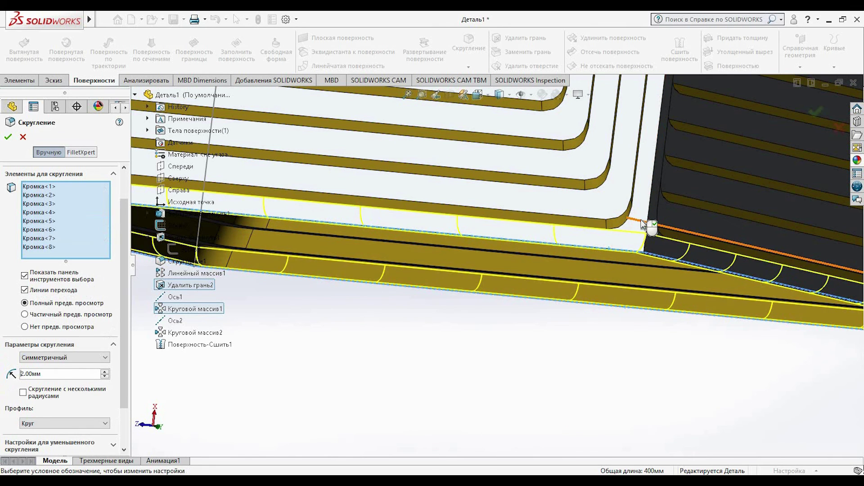
Add two of the straight cube edges that connect the two selected edge loops to the fillet.
scroll(643, 225, up, 5)
scroll(609, 213, down, 3)
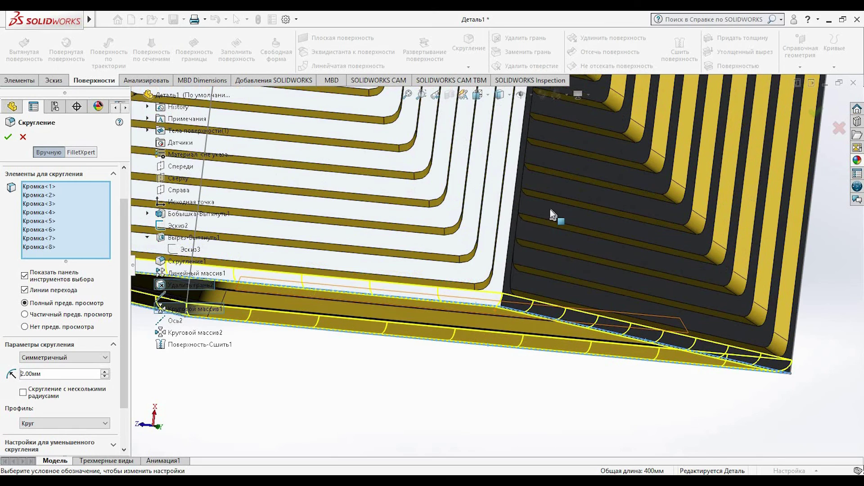
click(512, 238)
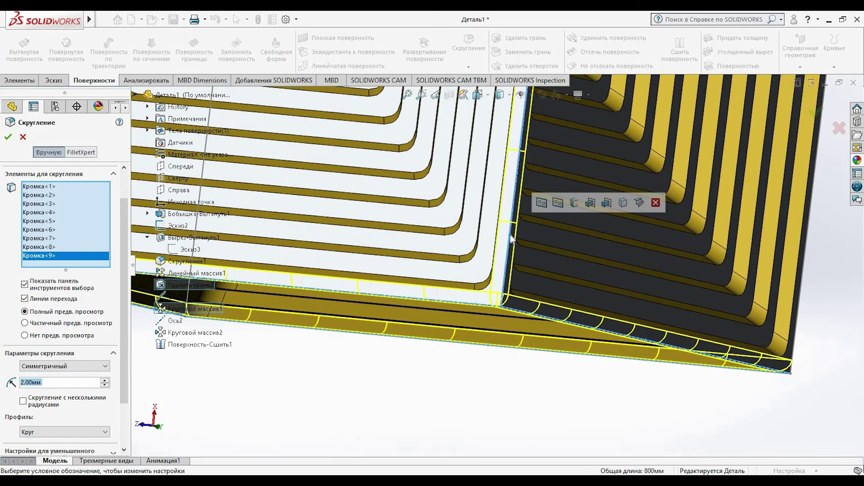
scroll(620, 294, up, 4)
scroll(252, 205, up, 1)
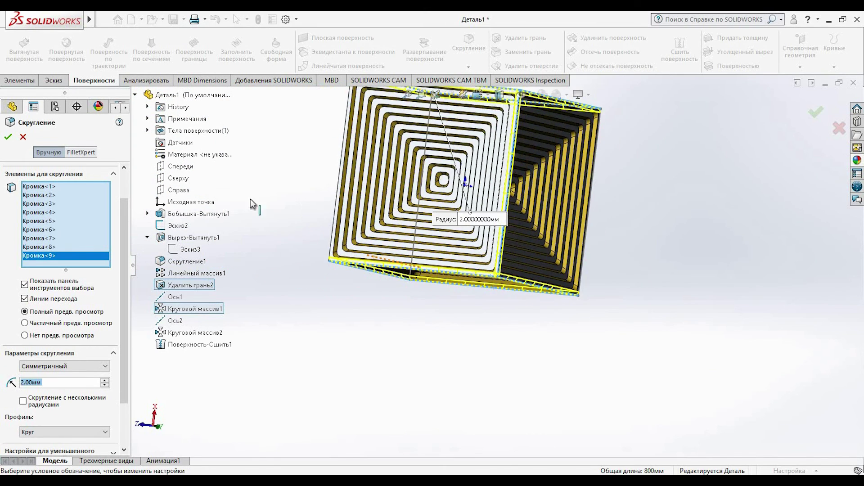
scroll(418, 238, down, 8)
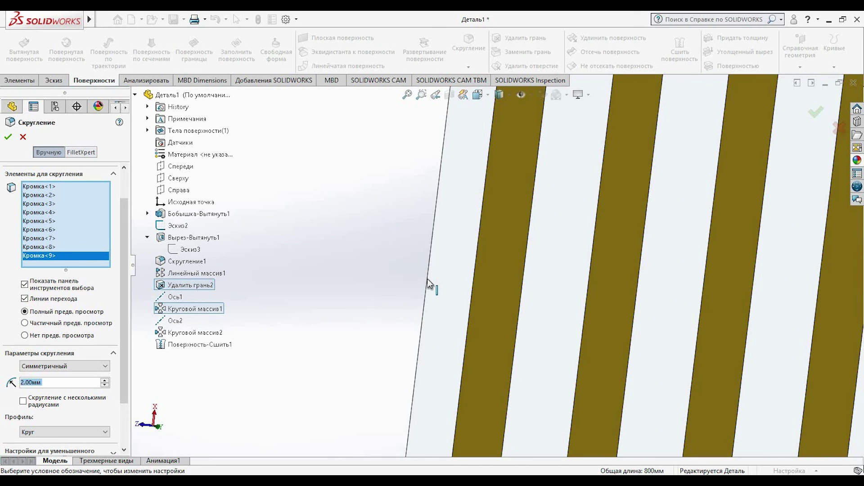
click(428, 283)
scroll(423, 284, up, 4)
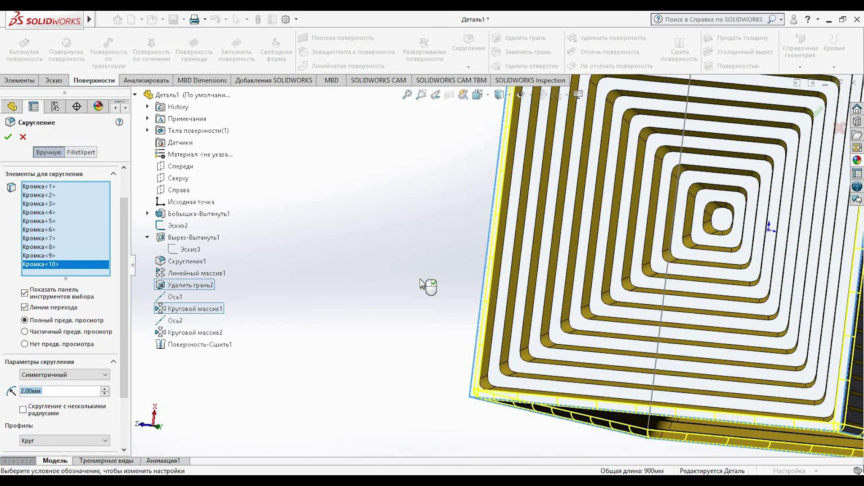
Add the remaining two connecting edges of the cube to the fillet selection and apply the fillet.
scroll(421, 284, up, 5)
middle_drag(727, 296, 608, 282)
scroll(543, 288, down, 3)
scroll(534, 302, down, 5)
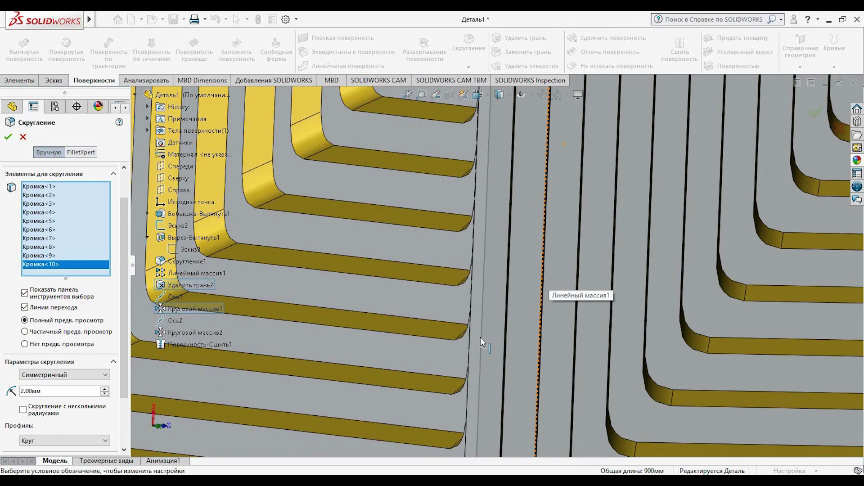
click(504, 347)
scroll(506, 347, up, 10)
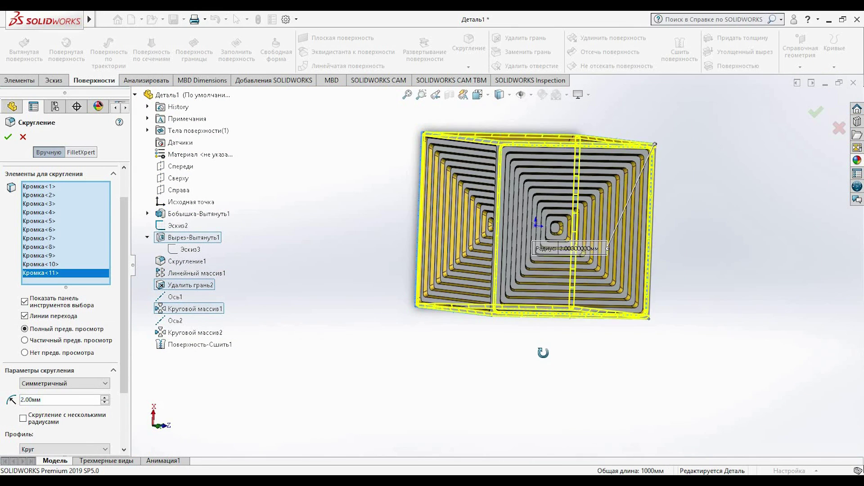
mouse_move(543, 352)
middle_down()
mouse_move(525, 351)
mouse_move(537, 347)
middle_up()
scroll(616, 311, down, 10)
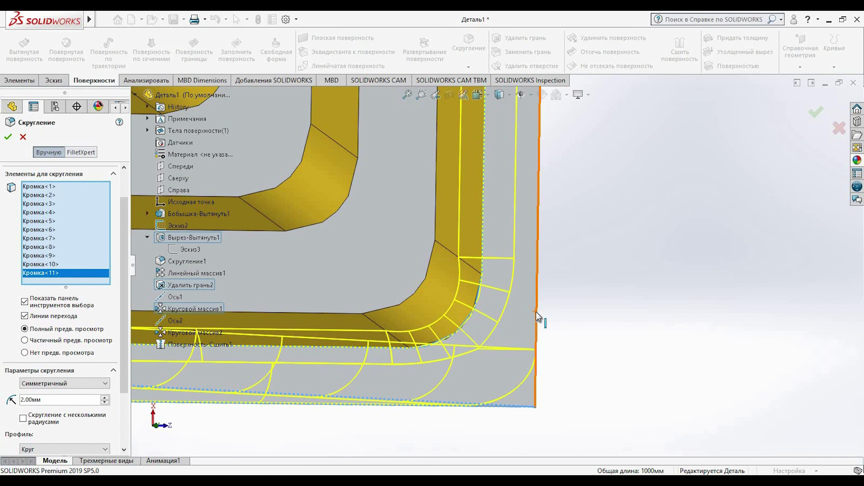
click(536, 311)
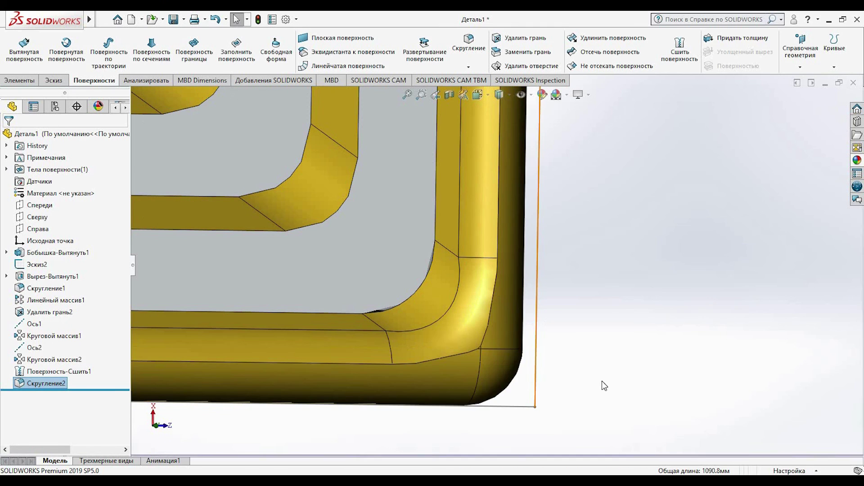
Hide all item types, such as axes and the origin, so only the filleted cube is displayed.
scroll(585, 367, up, 6)
scroll(504, 331, up, 11)
middle_drag(505, 318, 544, 261)
click(526, 96)
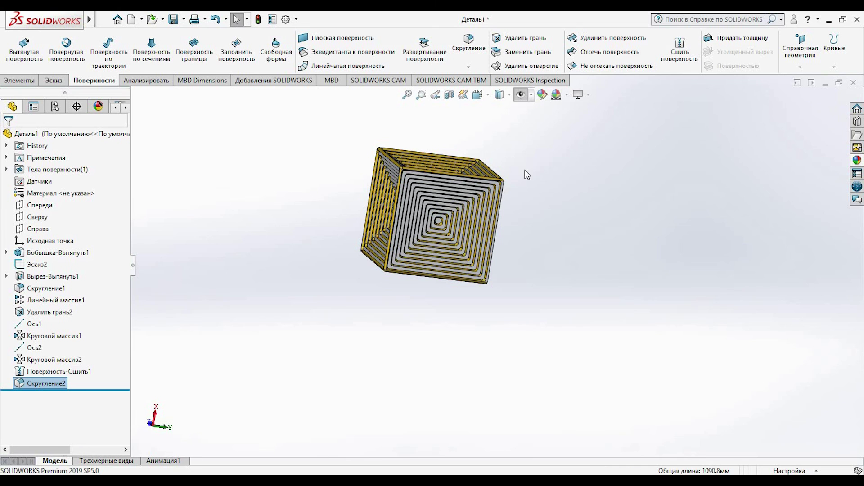
Open the Анимация1 motion study and examine the filleted cube from several sides.
scroll(523, 193, up, 1)
middle_drag(522, 200, 419, 195)
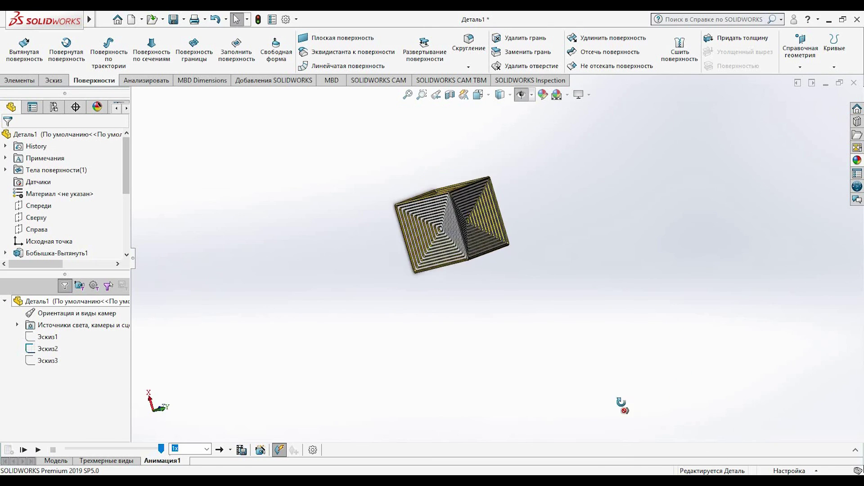
middle_drag(621, 401, 455, 223)
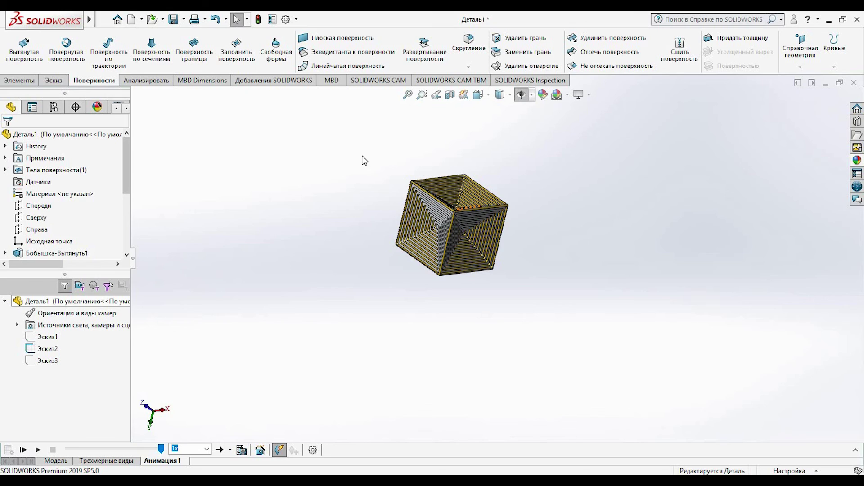
scroll(475, 223, down, 5)
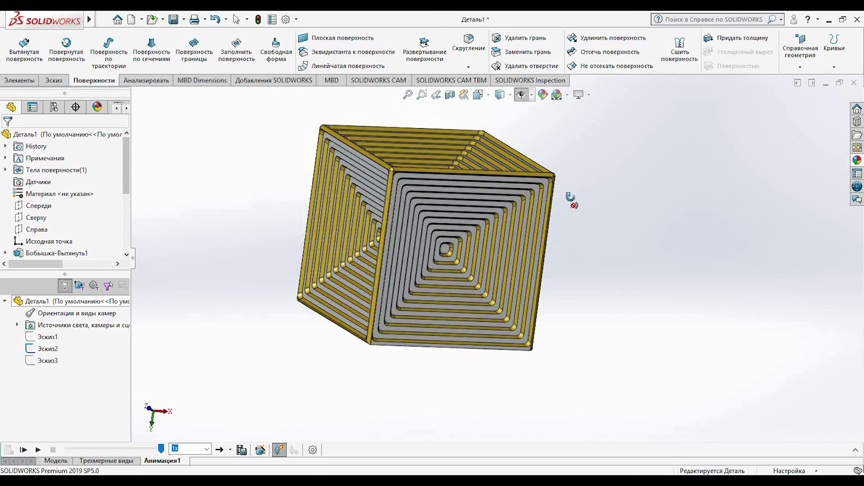